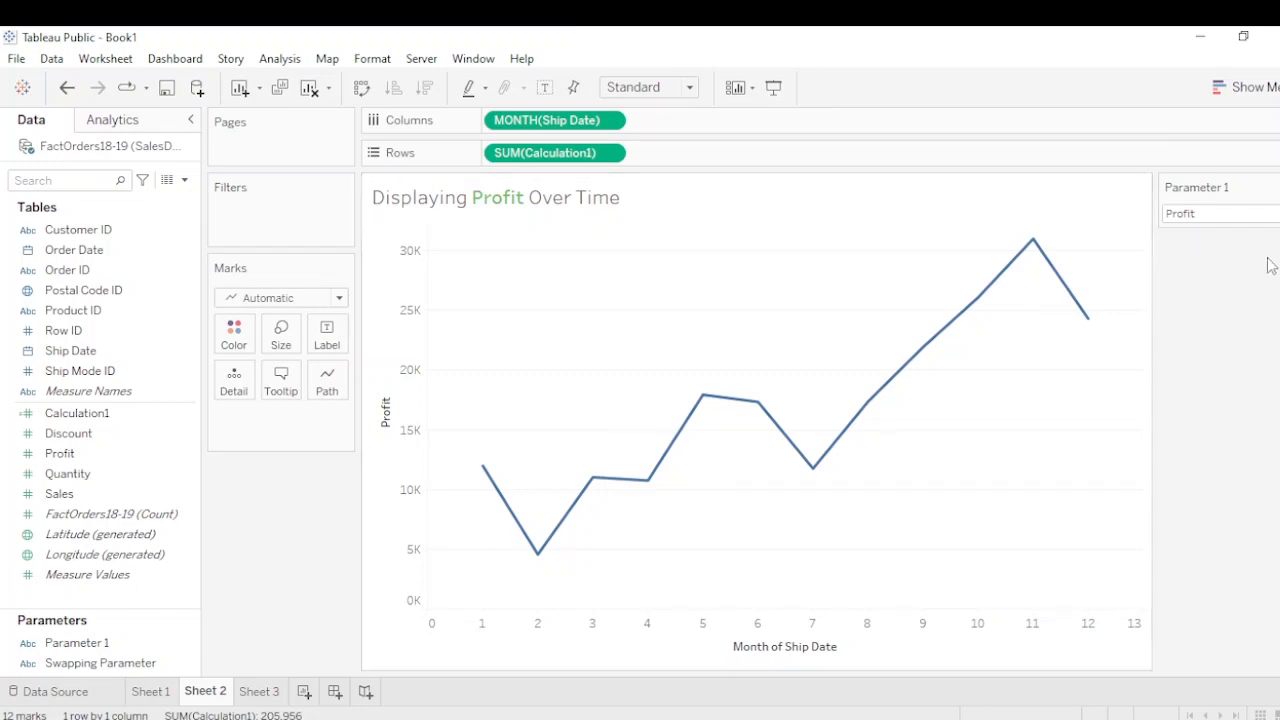
# Switch Parameter 1 on Sheet 2 to Sales and back to Profit to compare the chart and its title
pyautogui.click(1230, 215)
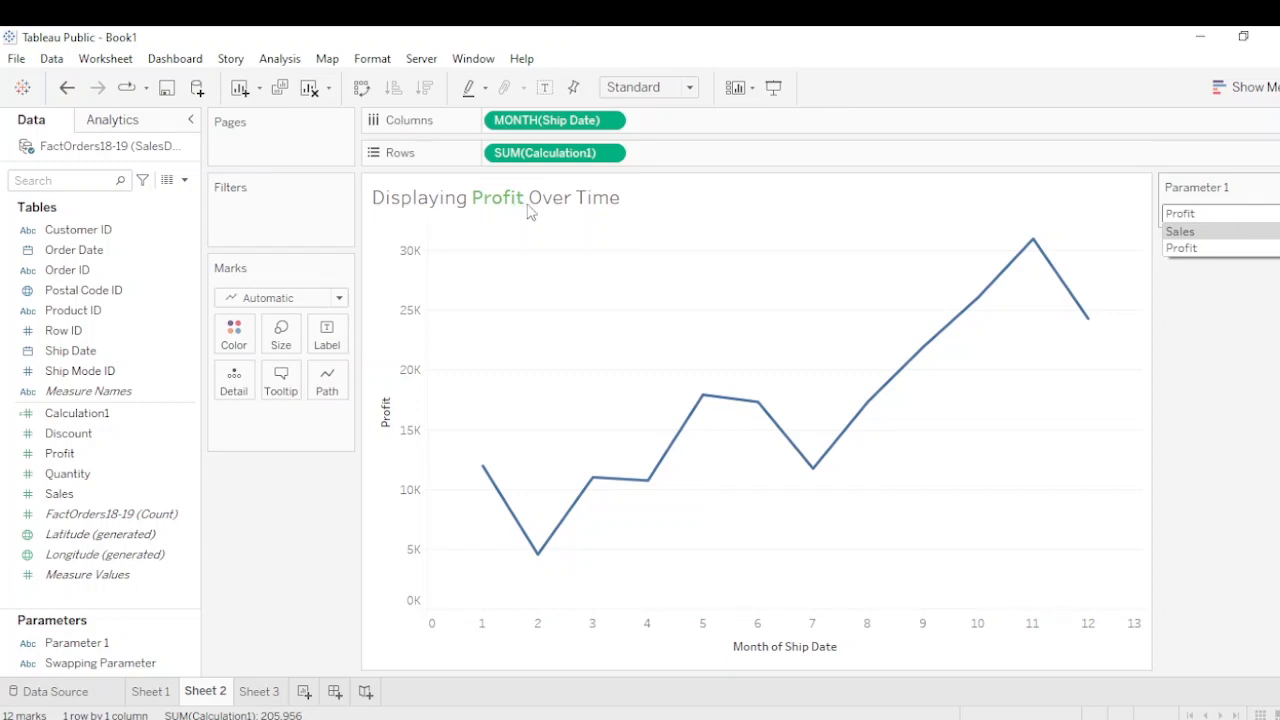
pyautogui.click(1205, 233)
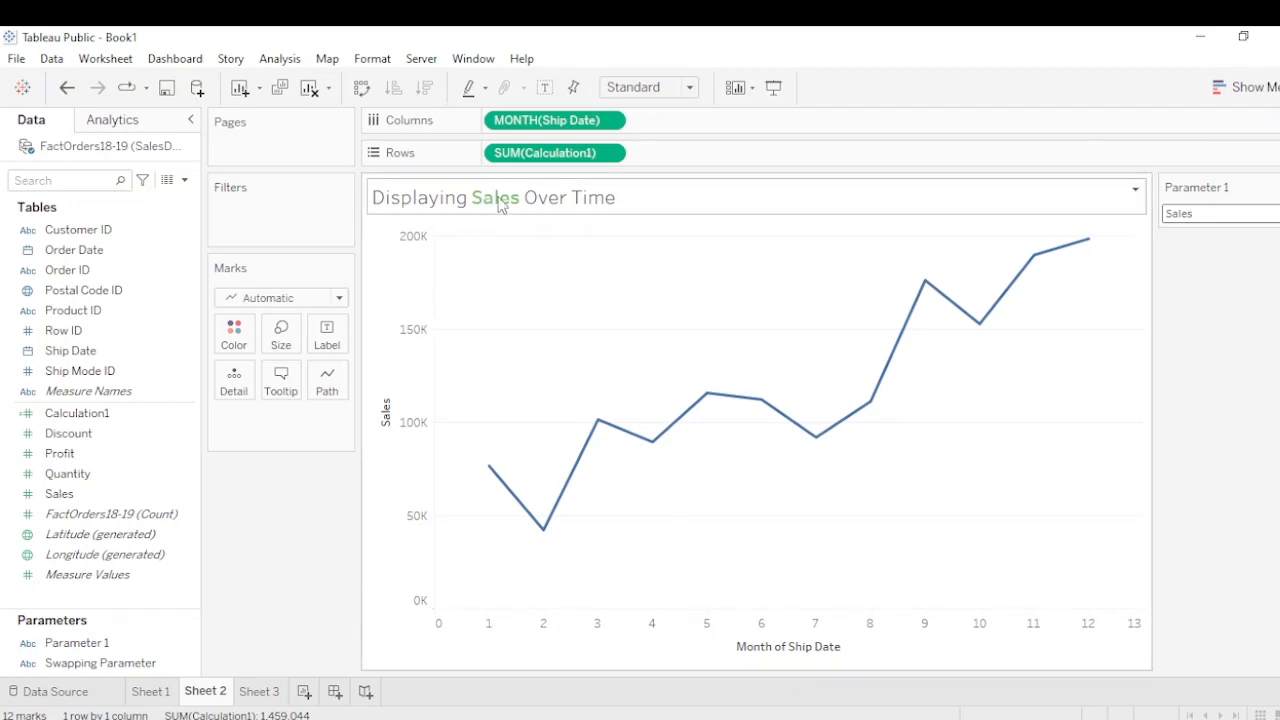
pyautogui.click(1218, 214)
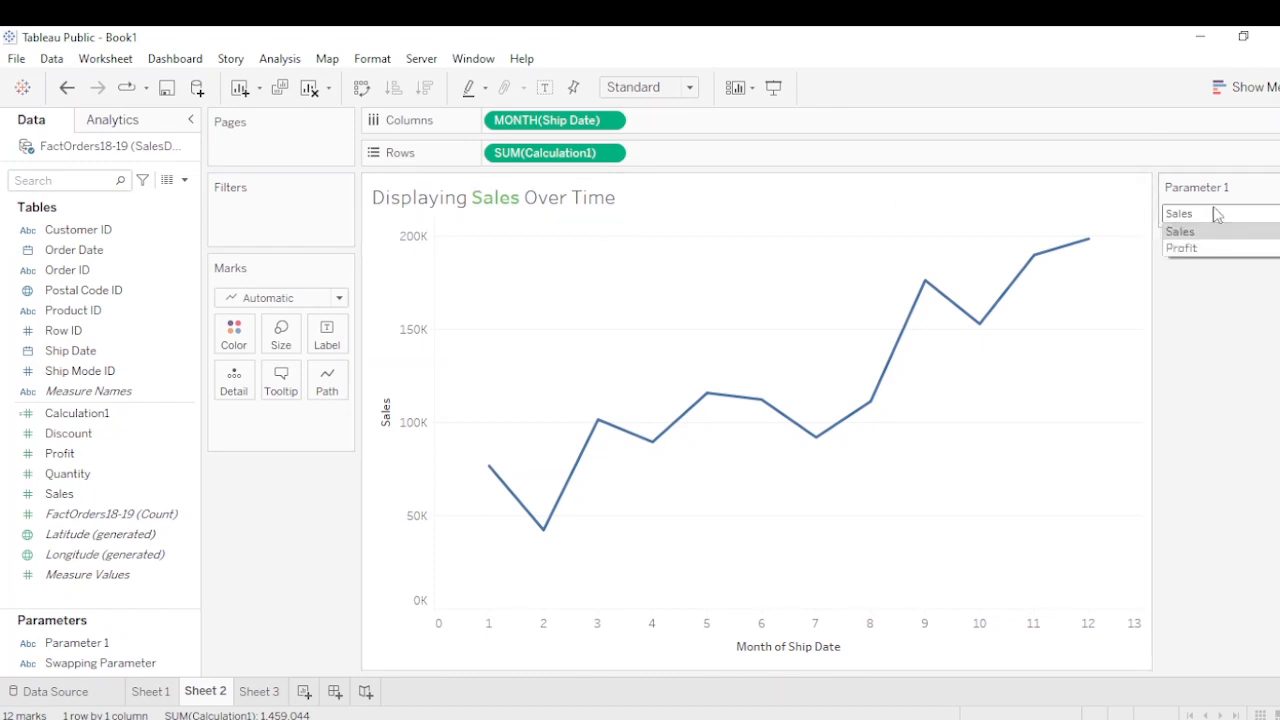
pyautogui.click(1183, 248)
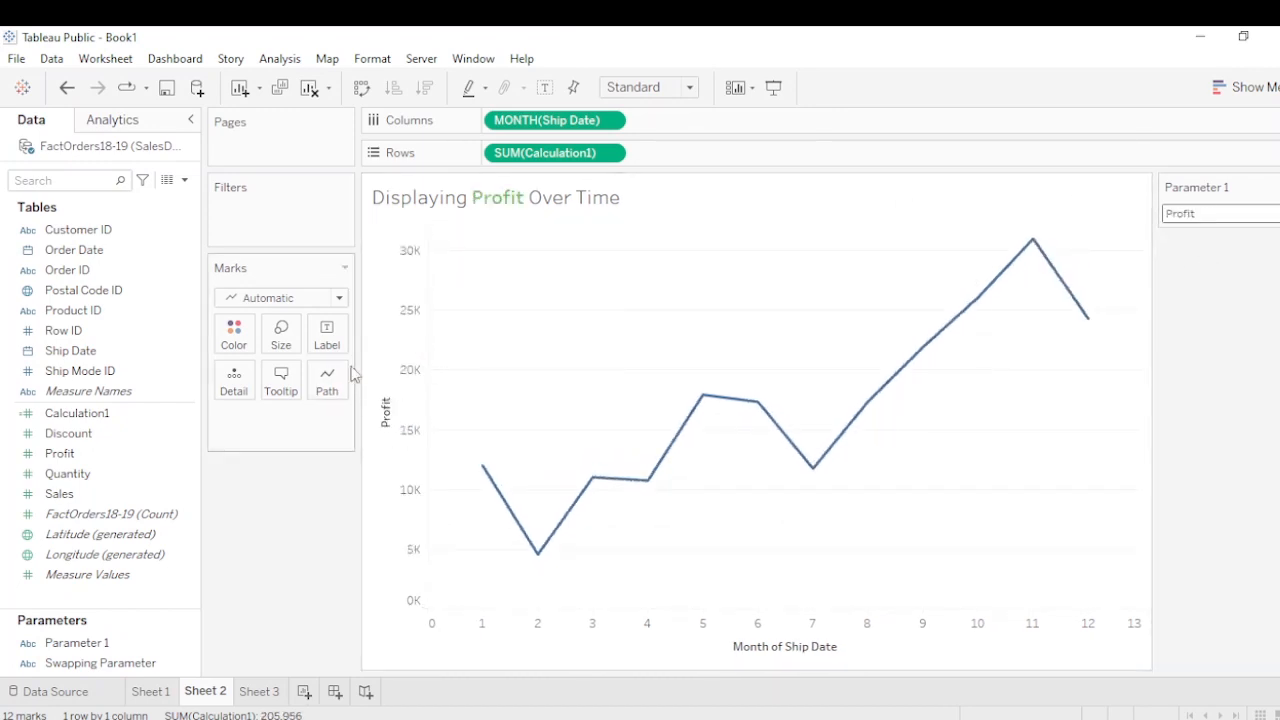
# On Sheet 3, build a line chart with Ship Date as continuous month on Columns and Profit on Rows
pyautogui.click(262, 691)
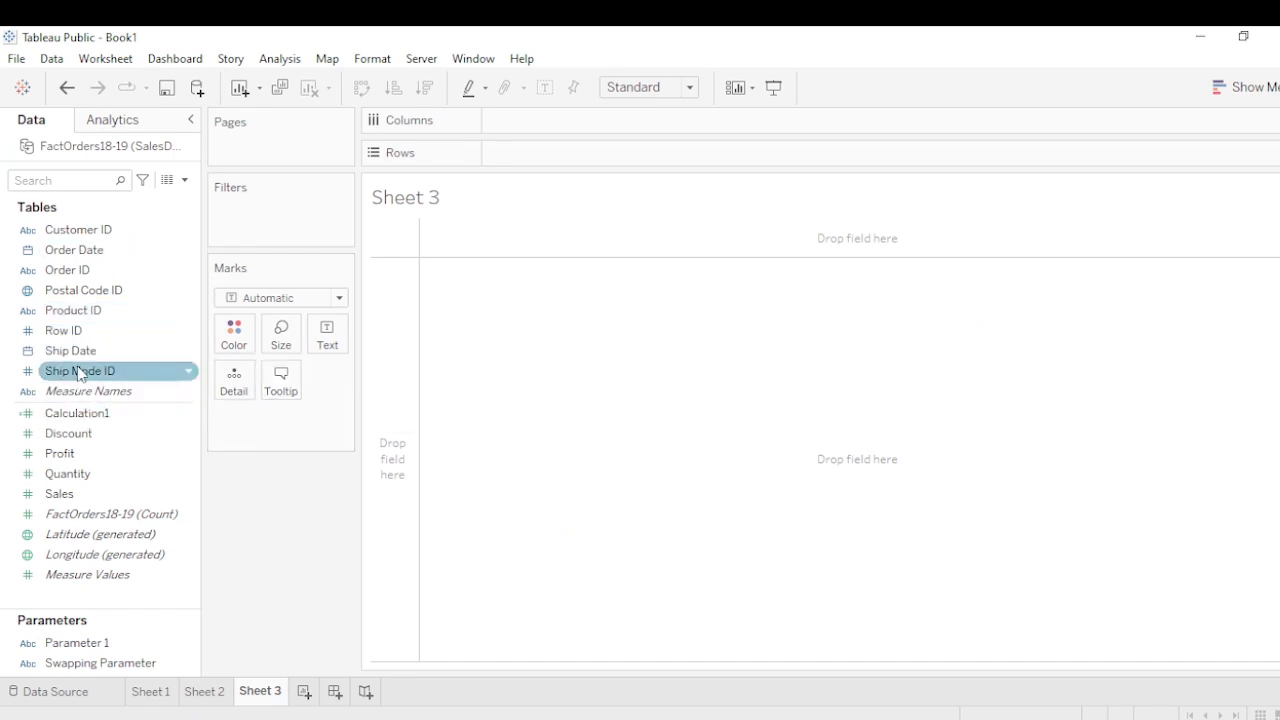
pyautogui.moveTo(80, 350); pyautogui.dragTo(545, 133)
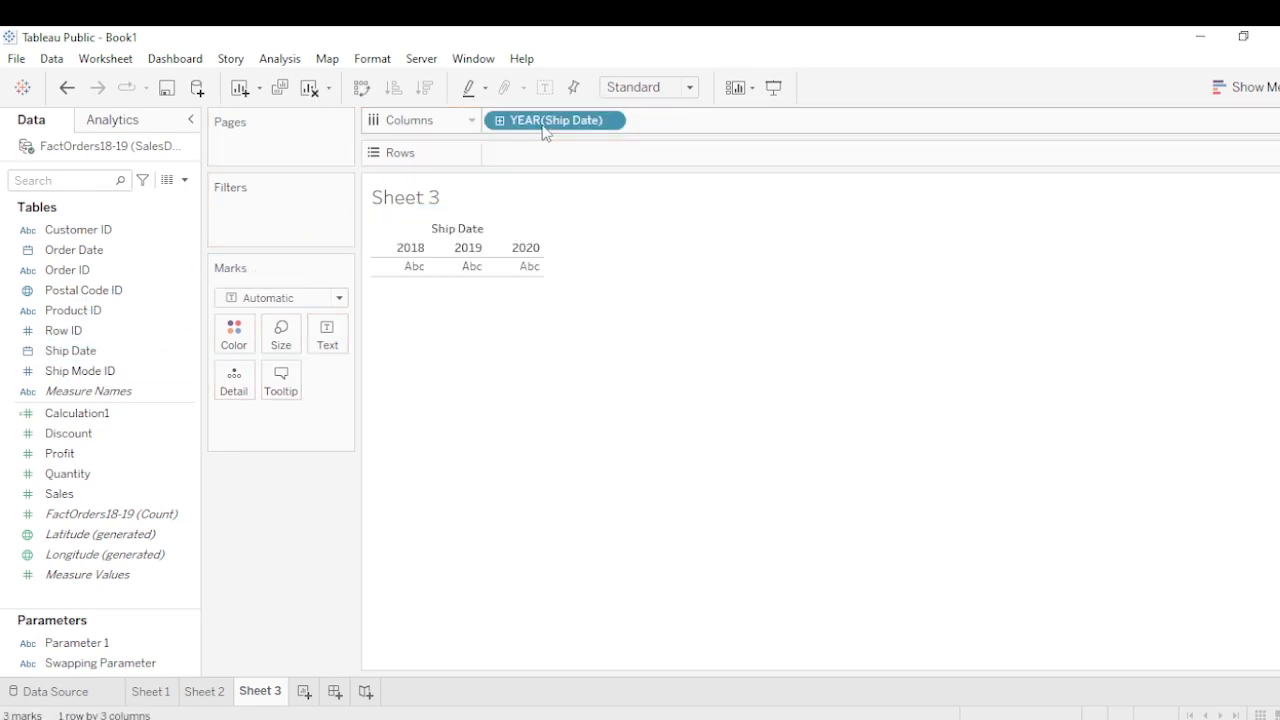
pyautogui.click(613, 121)
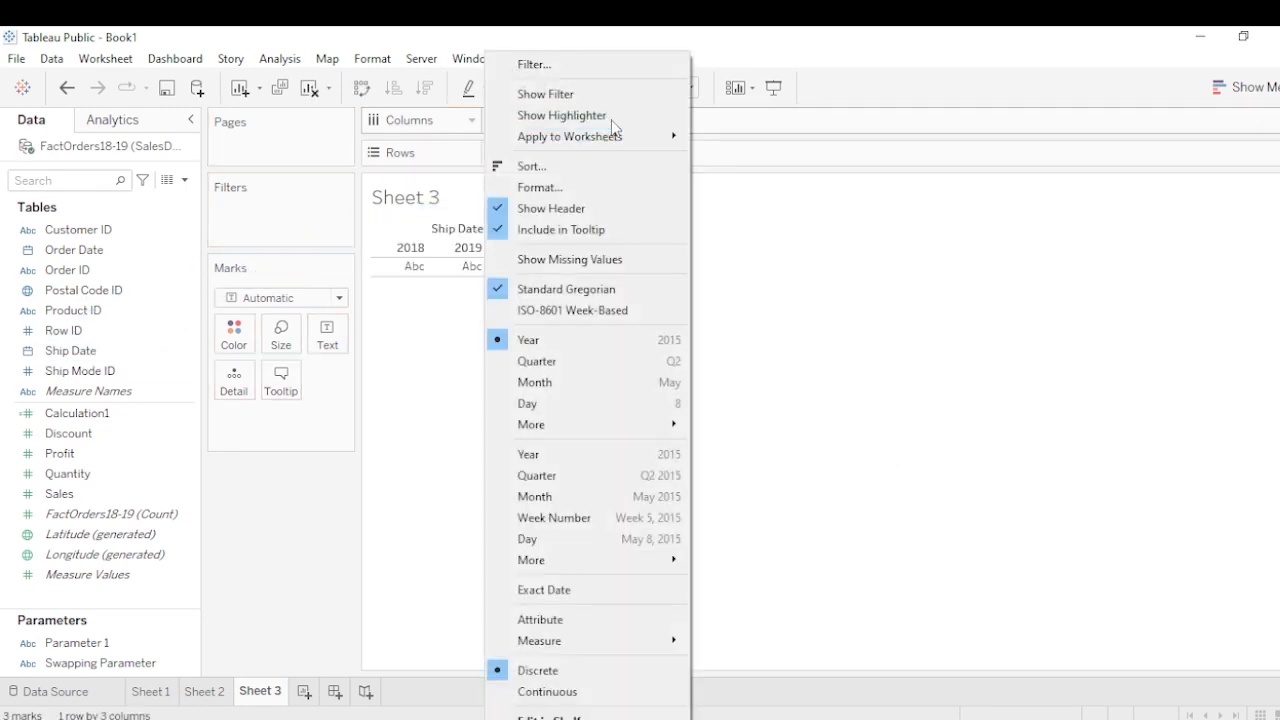
pyautogui.click(553, 698)
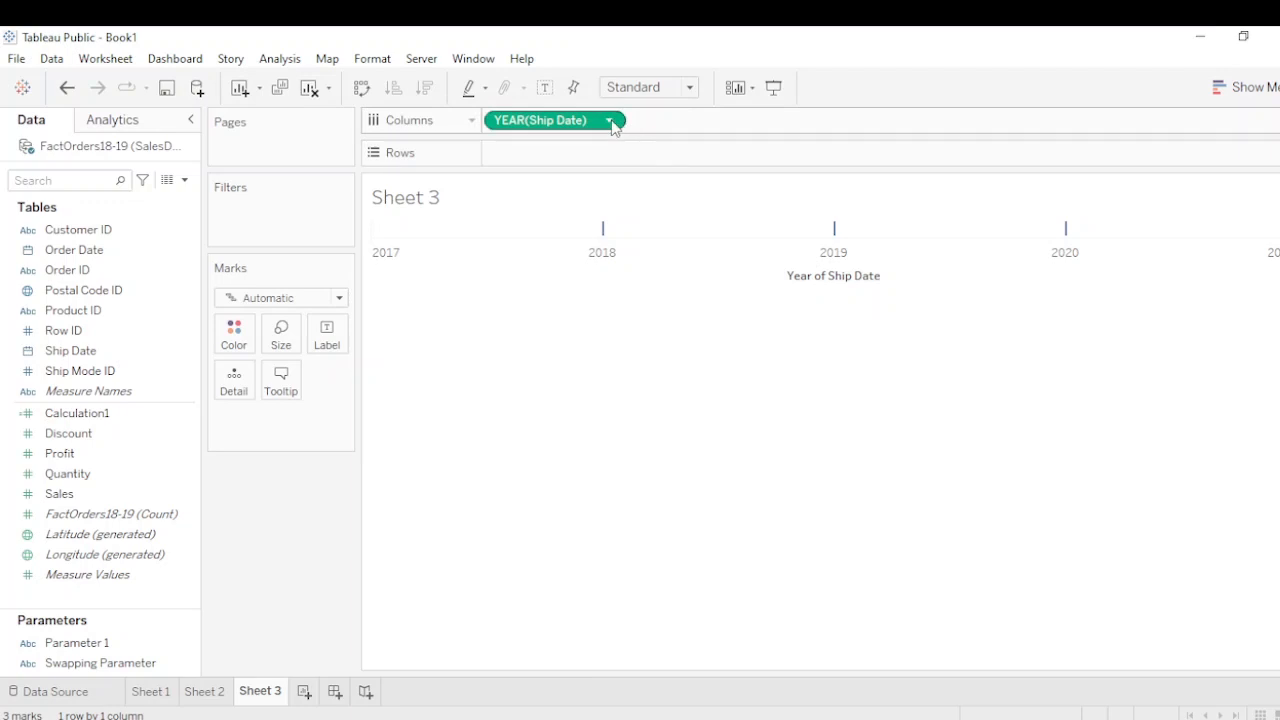
pyautogui.click(609, 121)
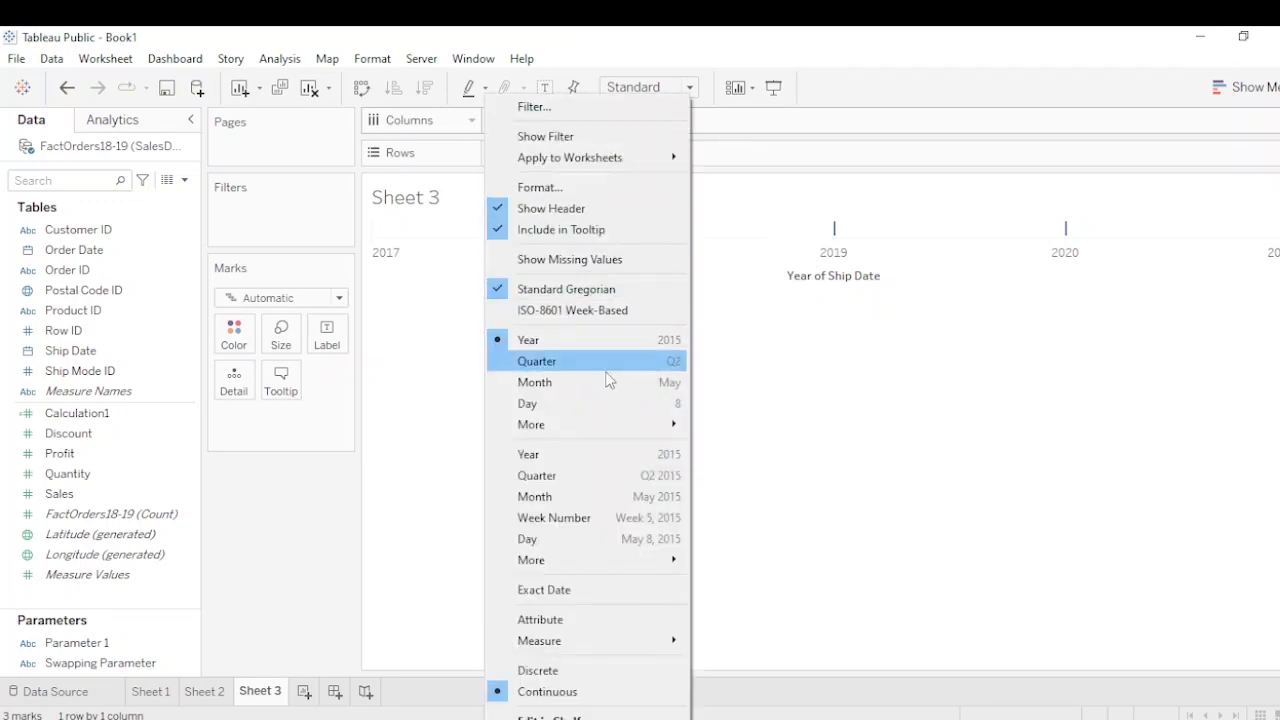
pyautogui.click(612, 386)
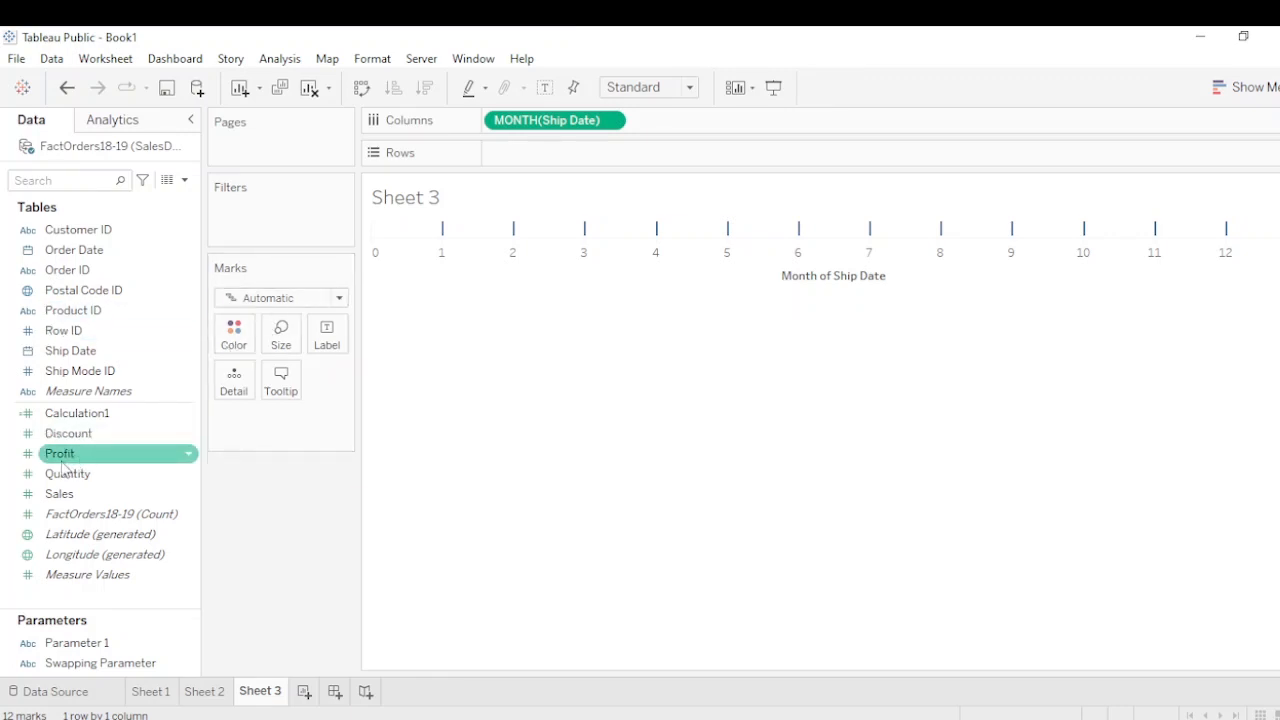
pyautogui.moveTo(86, 458); pyautogui.dragTo(555, 162)
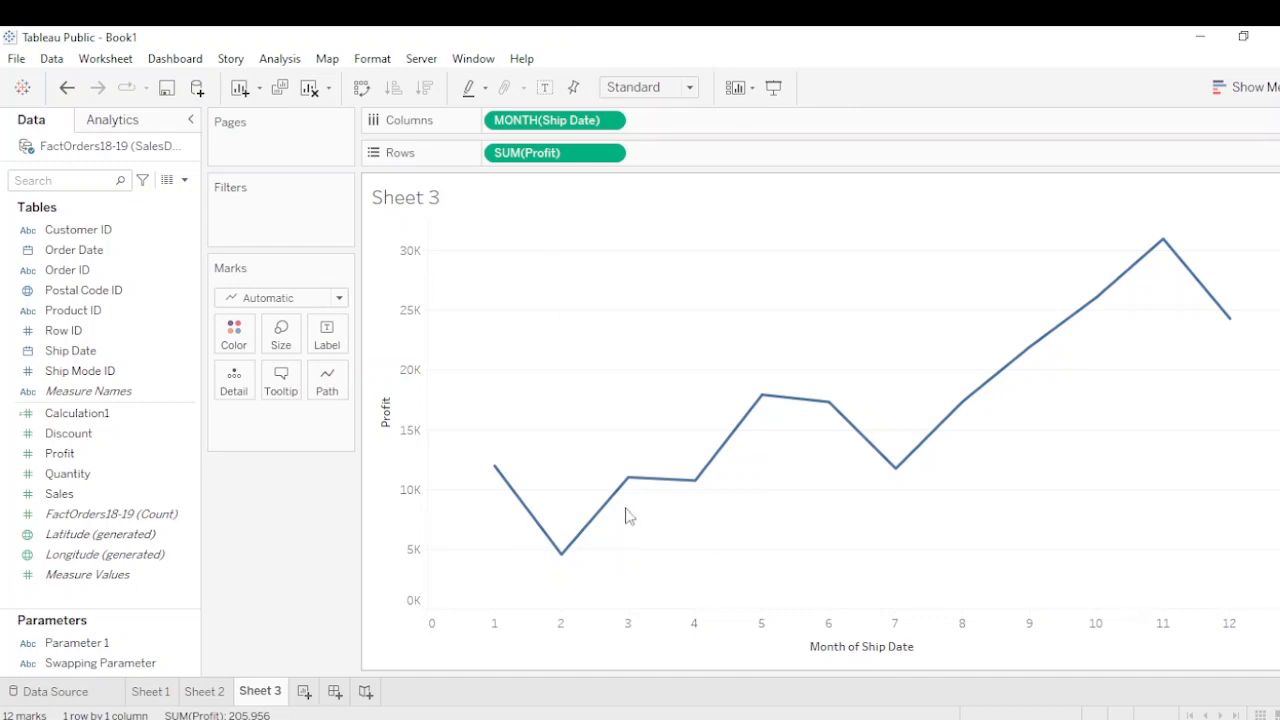
# Start a new parameter named "Sales- Profit Swap" with the String data type
pyautogui.click(184, 182)
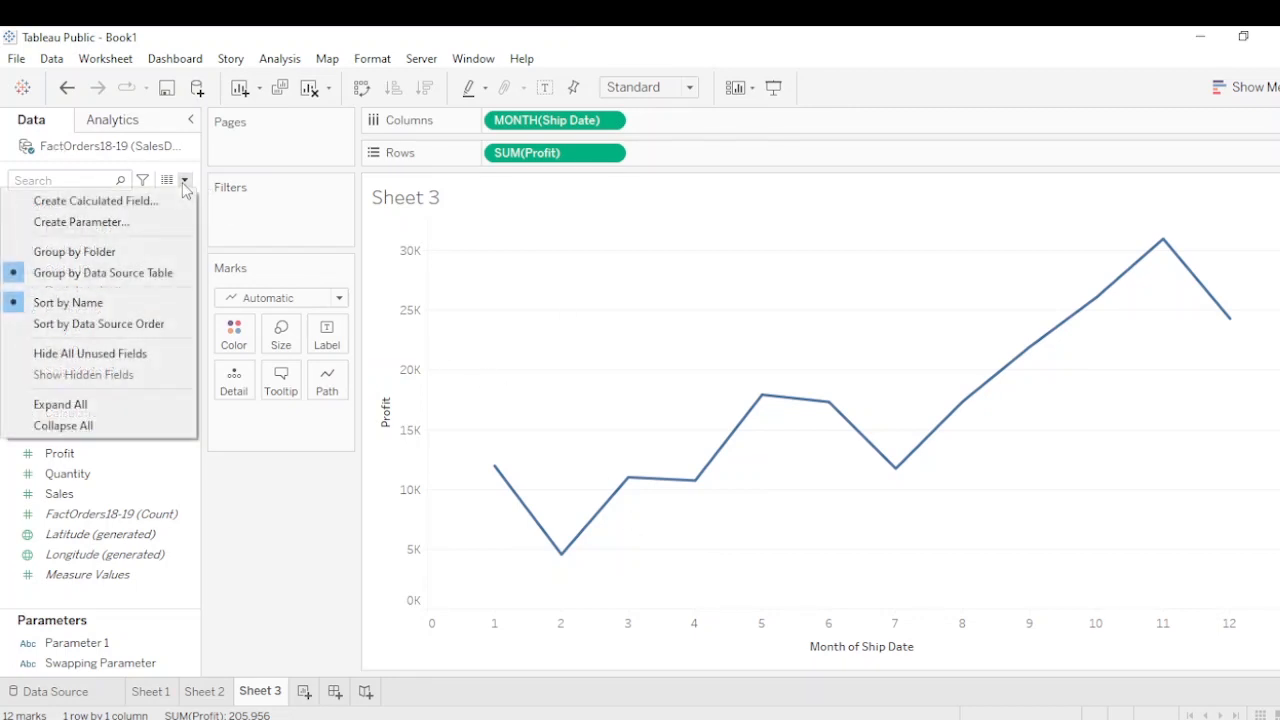
pyautogui.click(148, 222)
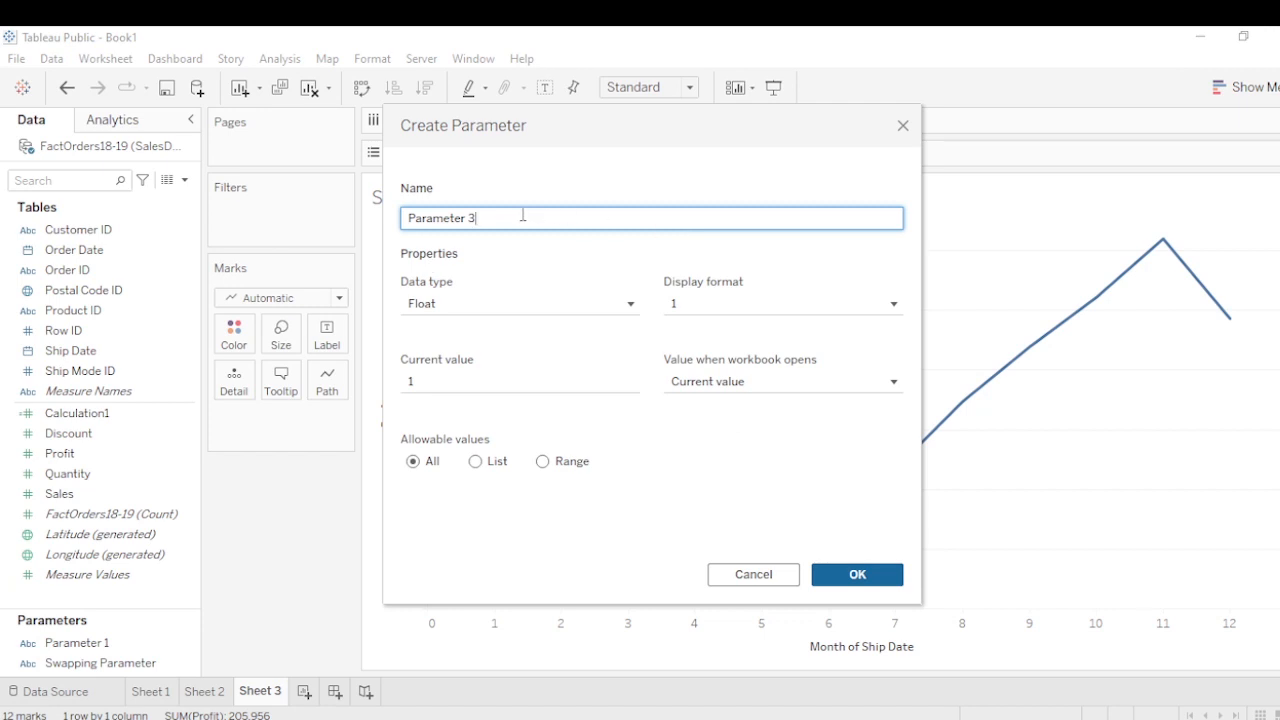
pyautogui.moveTo(497, 216); pyautogui.dragTo(367, 221)
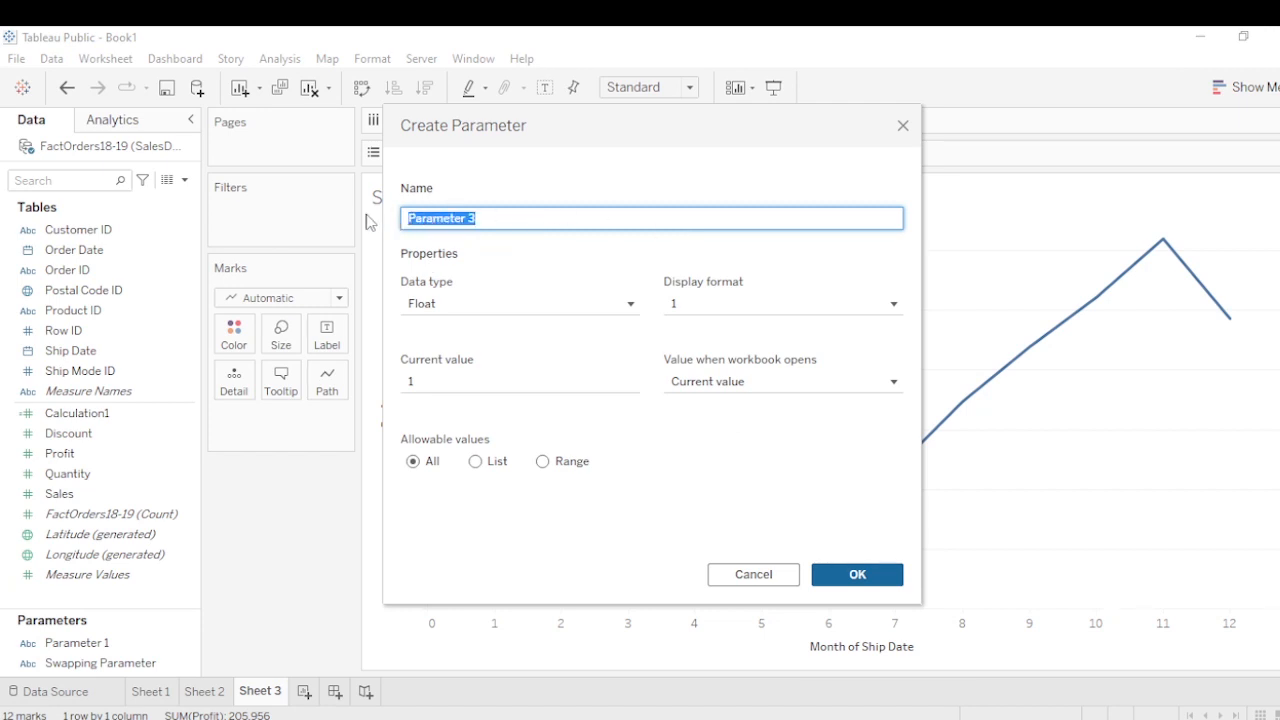
pyautogui.write('Sal')
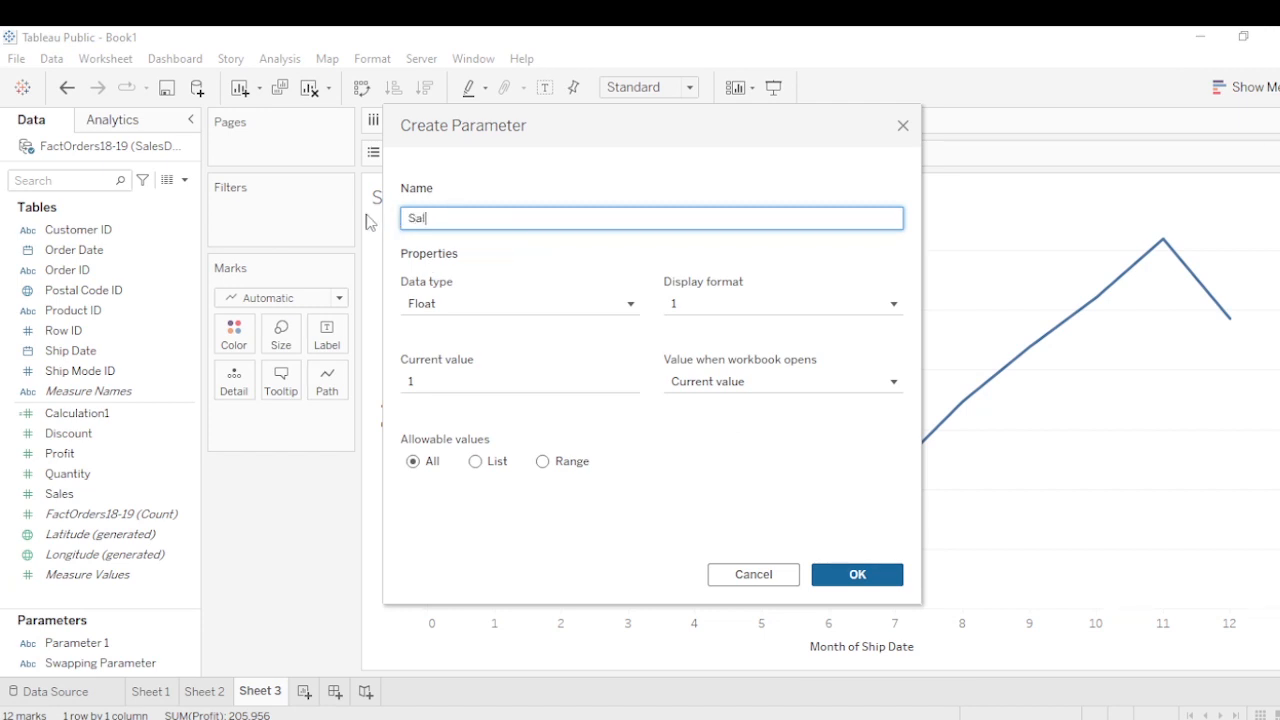
pyautogui.write('es- Profit Swap')
pyautogui.click(481, 303)
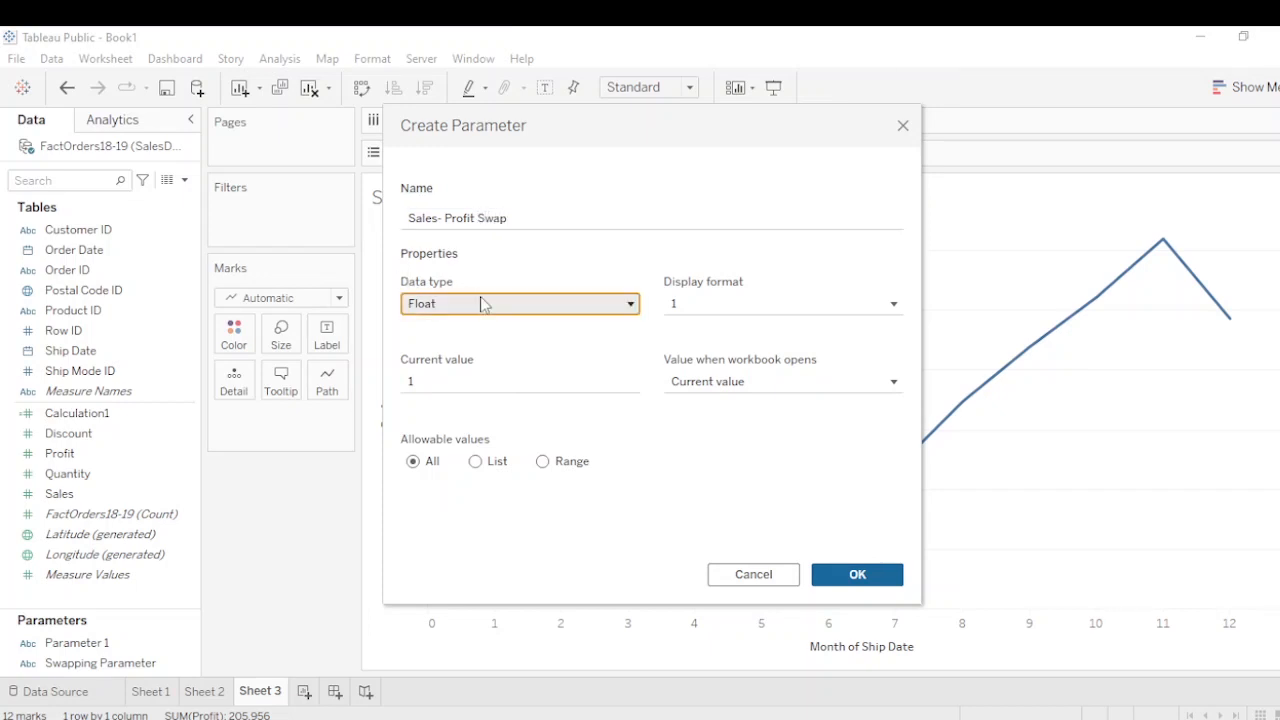
pyautogui.click(465, 363)
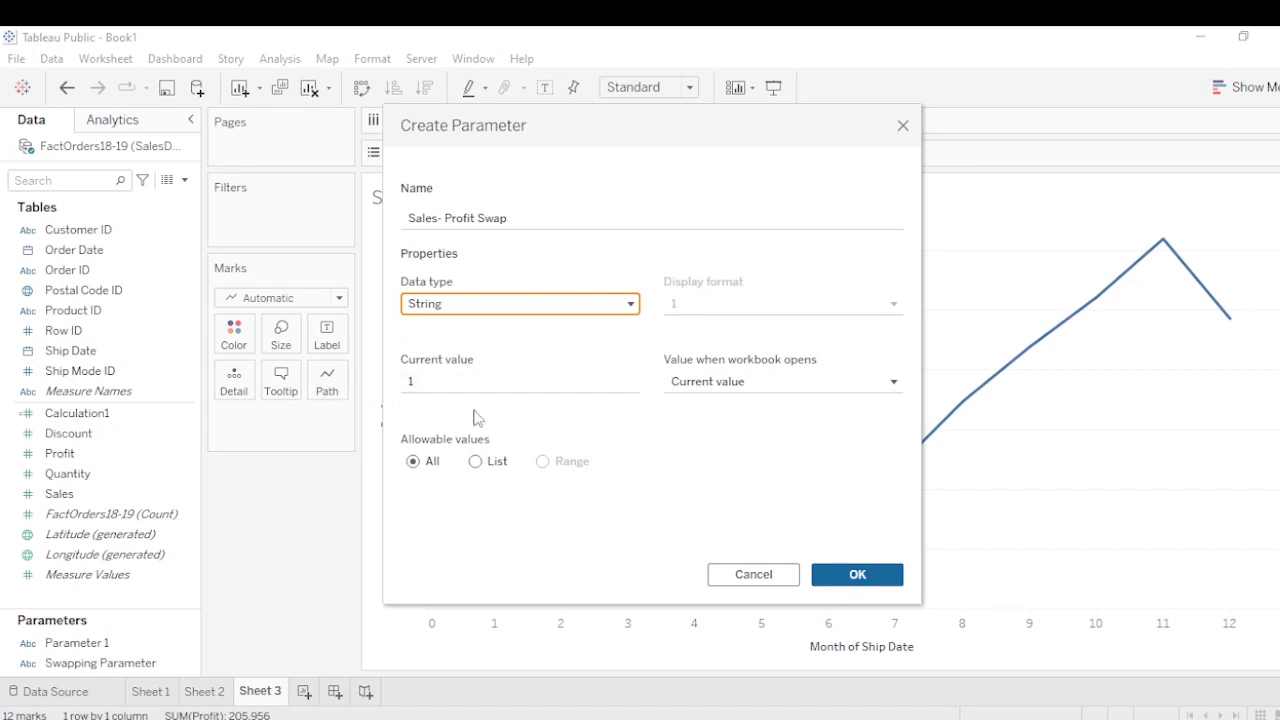
# Restrict the parameter's allowable values to a list of Sales and Profit, and create it
pyautogui.click(476, 462)
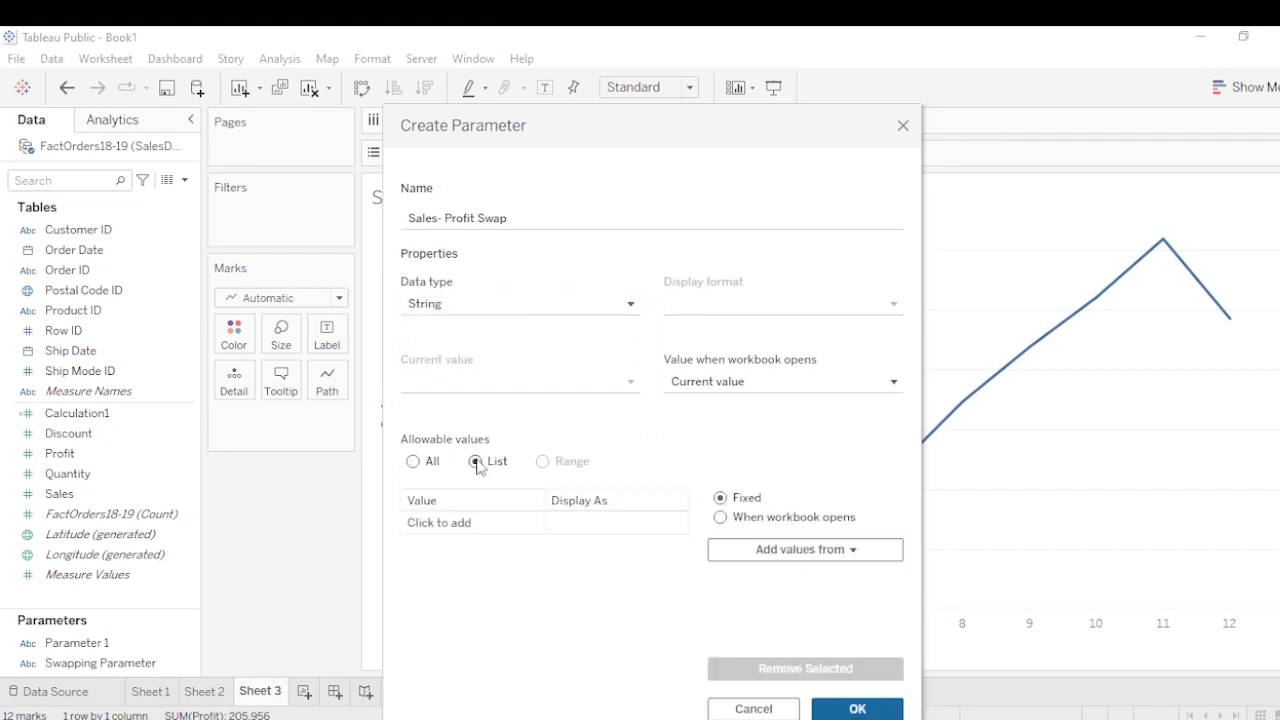
pyautogui.click(451, 523)
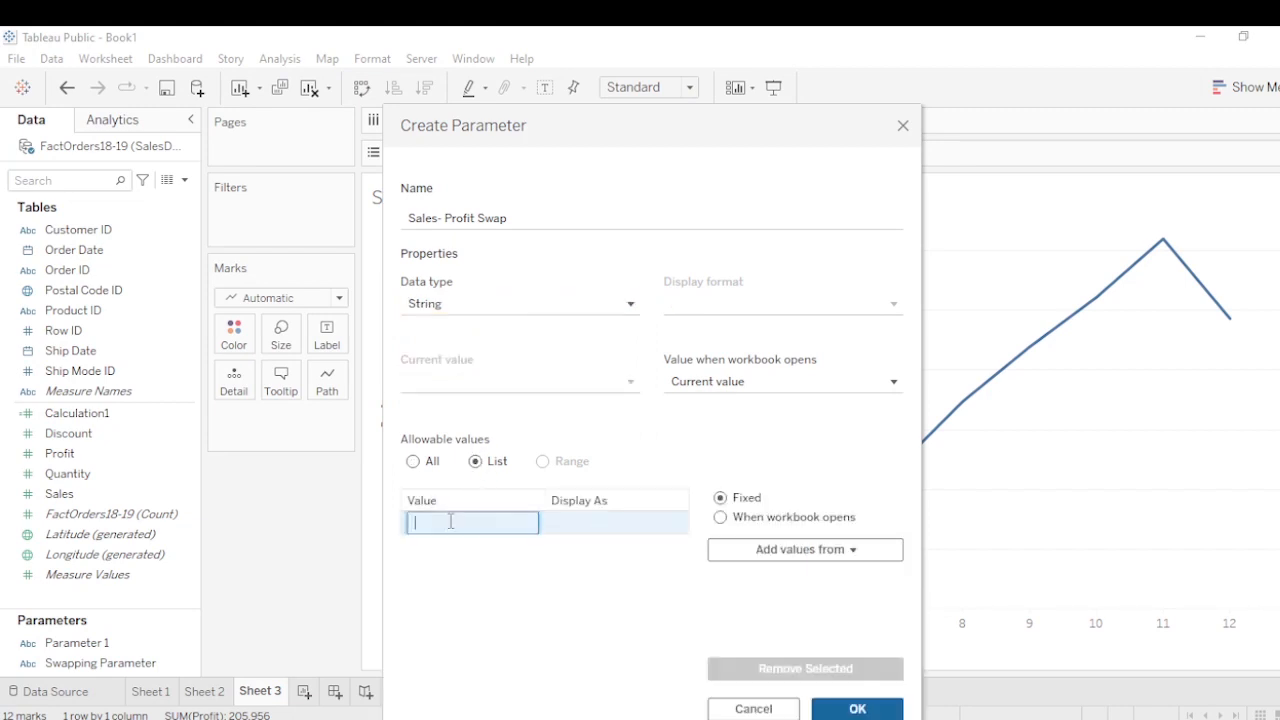
pyautogui.write('Sales')
pyautogui.press('Return')
pyautogui.write('P')
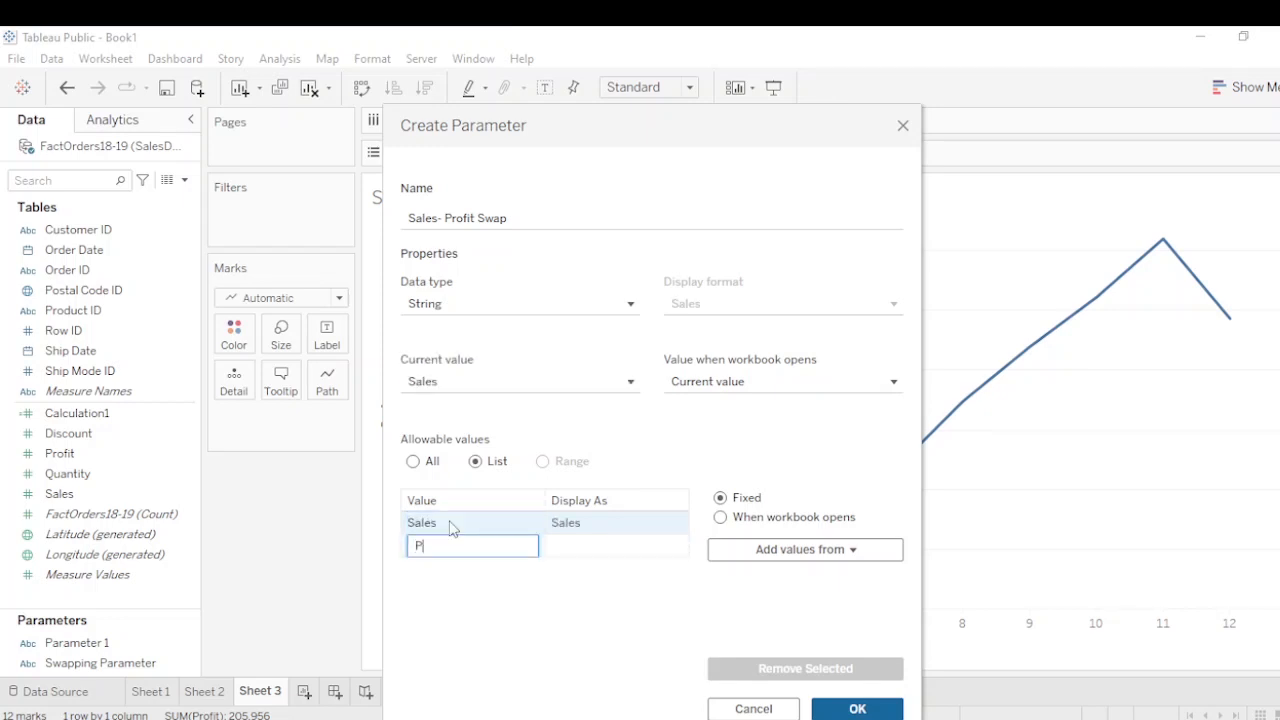
pyautogui.write('rofit')
pyautogui.press('Return')
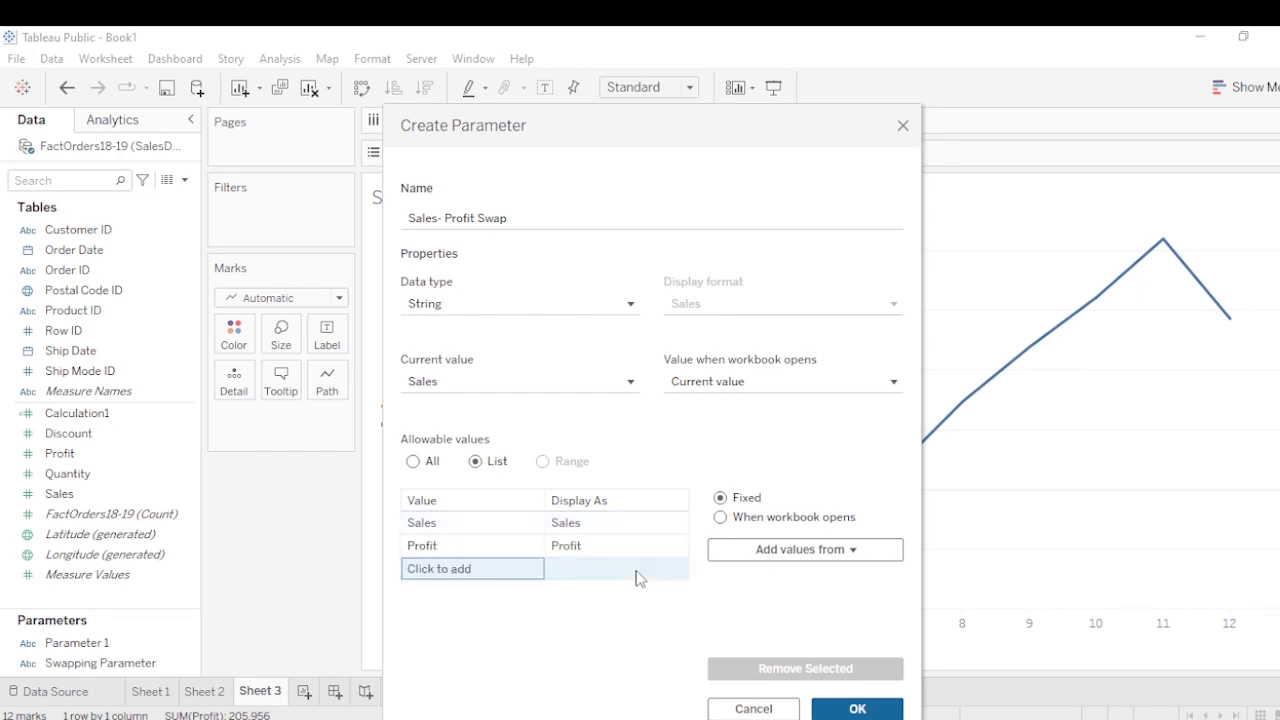
pyautogui.click(857, 709)
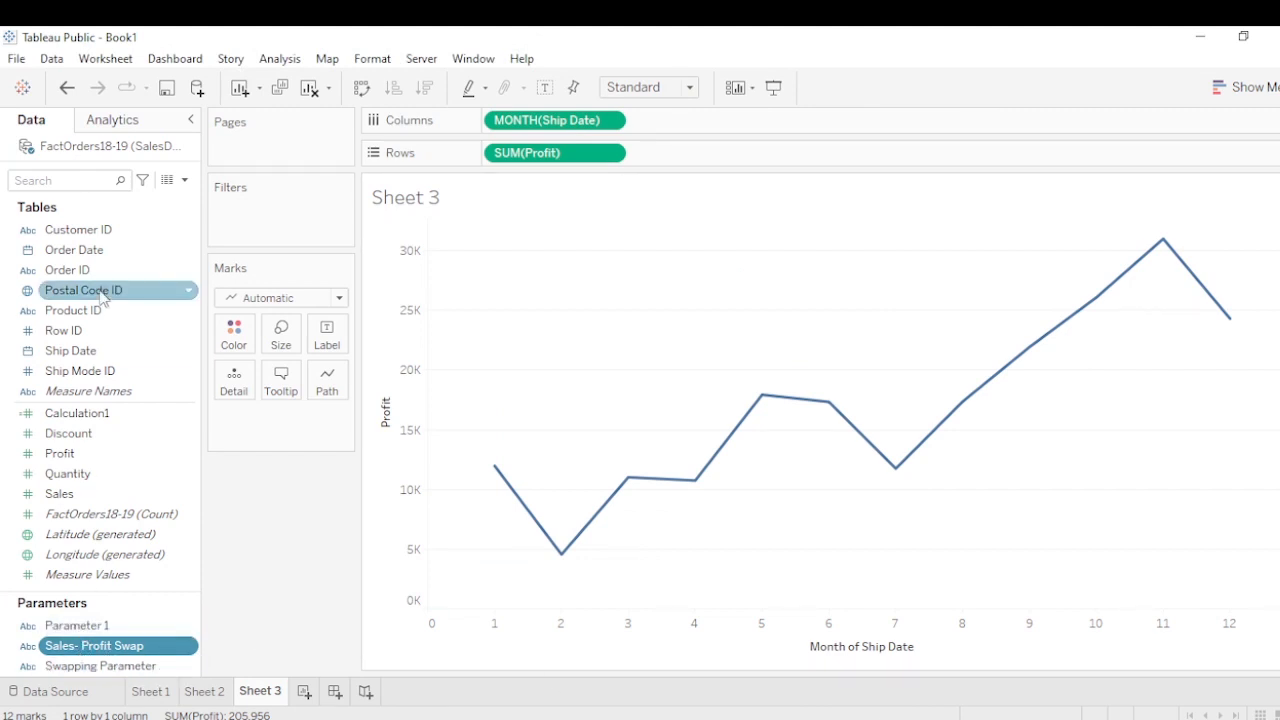
# Start a new calculated field named "Sales-Profit"
pyautogui.click(184, 180)
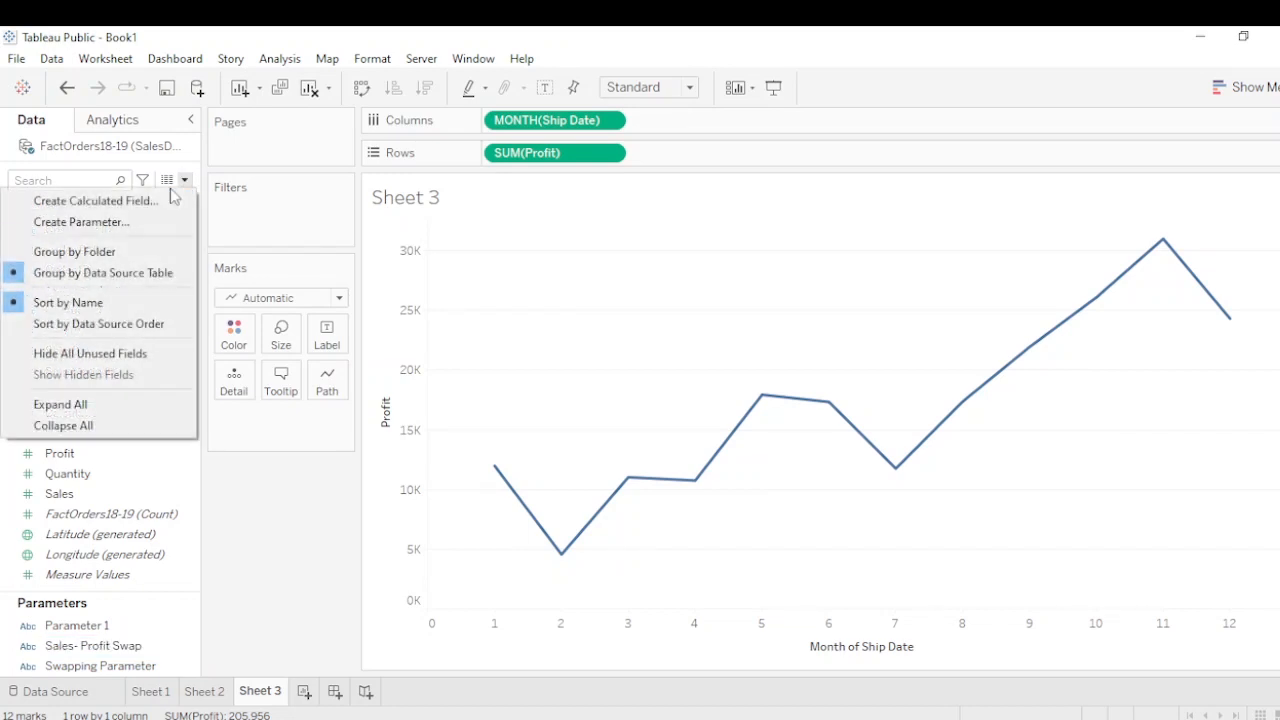
pyautogui.click(137, 200)
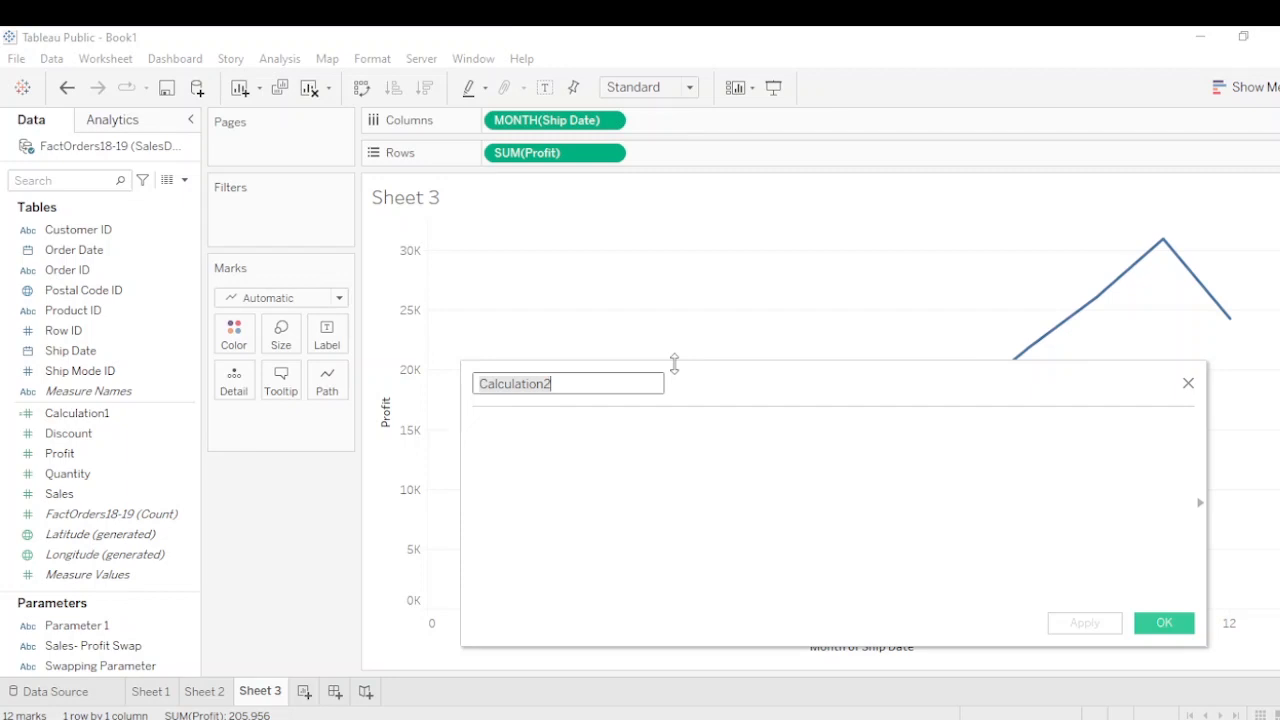
pyautogui.press('BackSpace')
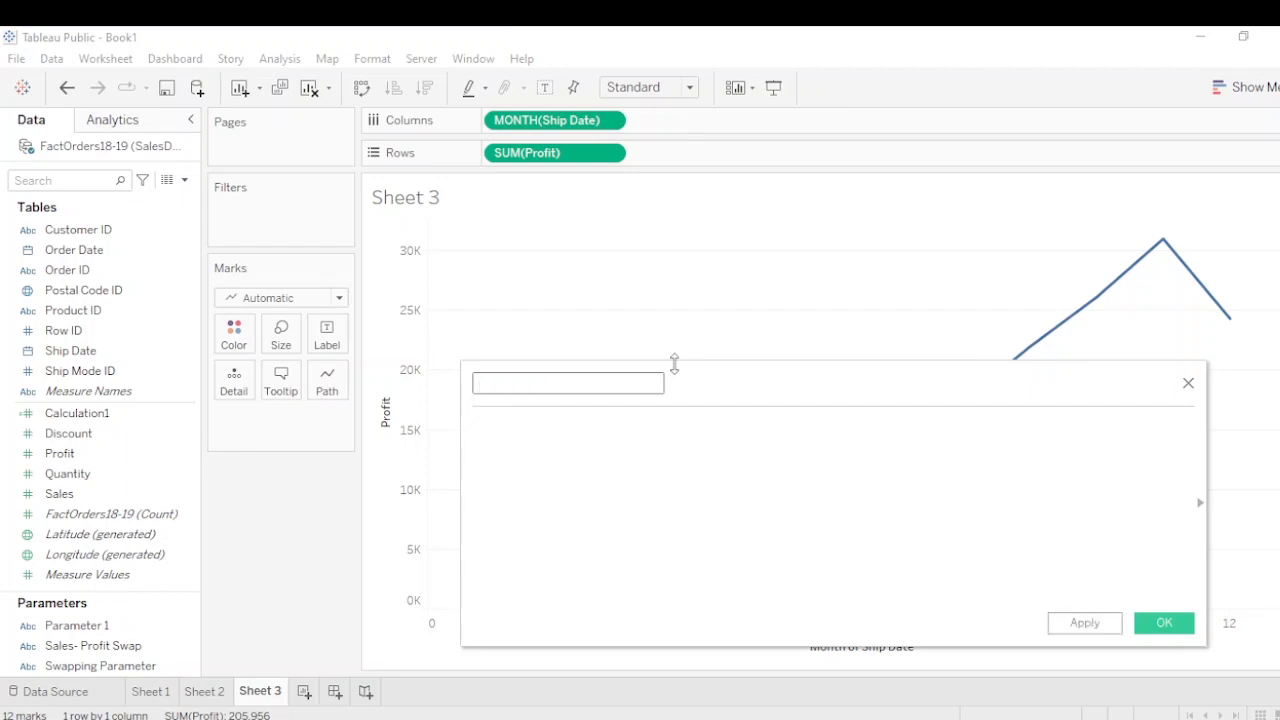
pyautogui.write('Sales-Profit')
# Begin the formula with the condition IF [Sales- Profit Swap] = 'Sales', using the new parameter
pyautogui.click(500, 421)
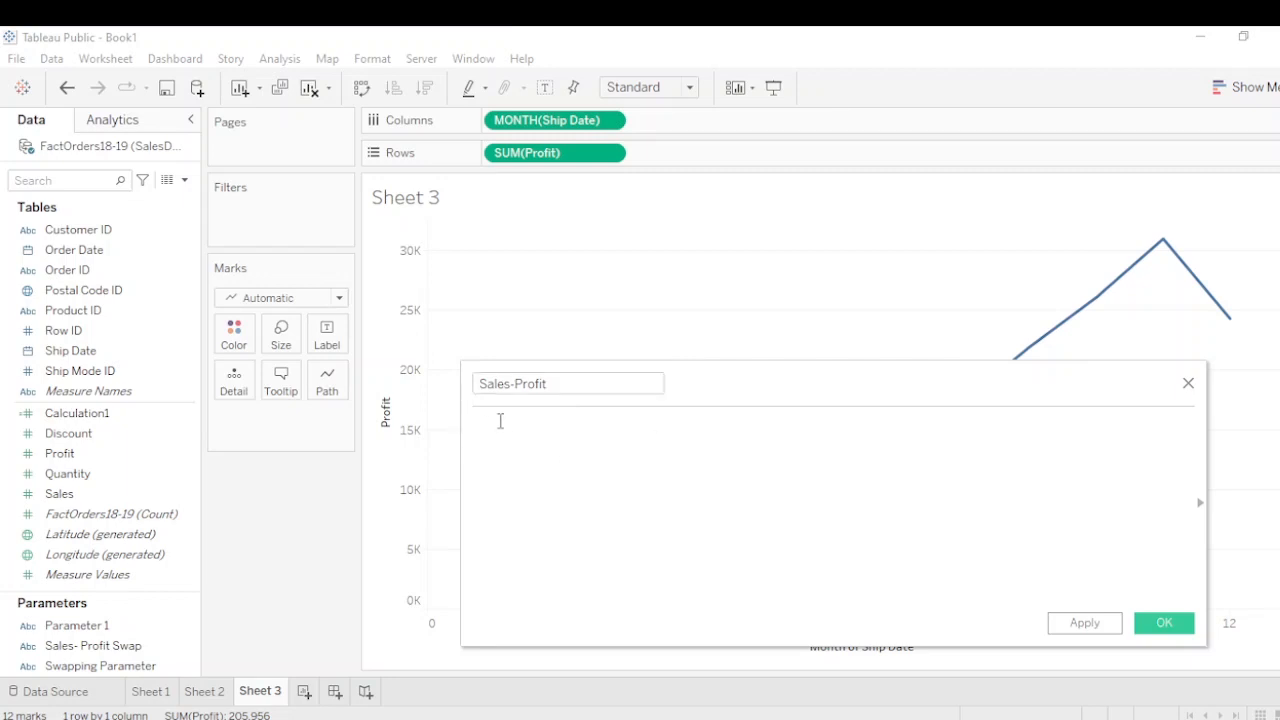
pyautogui.write('i')
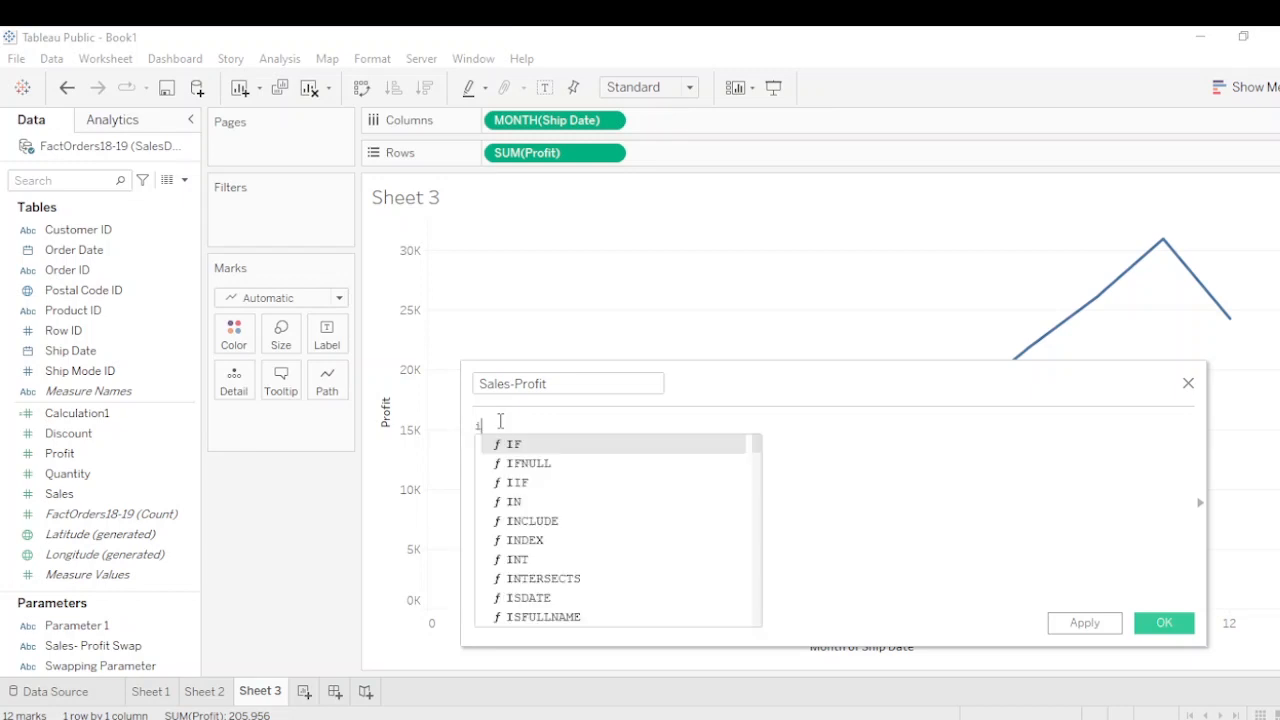
pyautogui.press('Return')
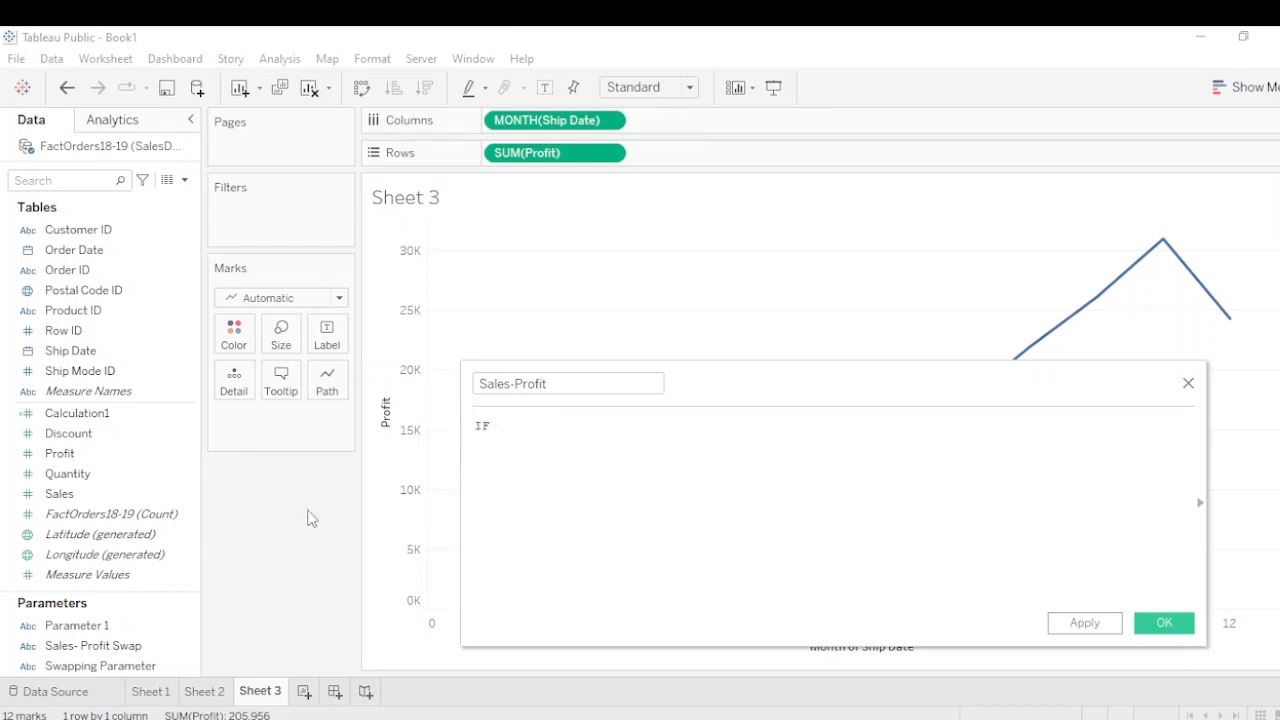
pyautogui.click(90, 646)
pyautogui.moveTo(88, 652); pyautogui.dragTo(605, 435)
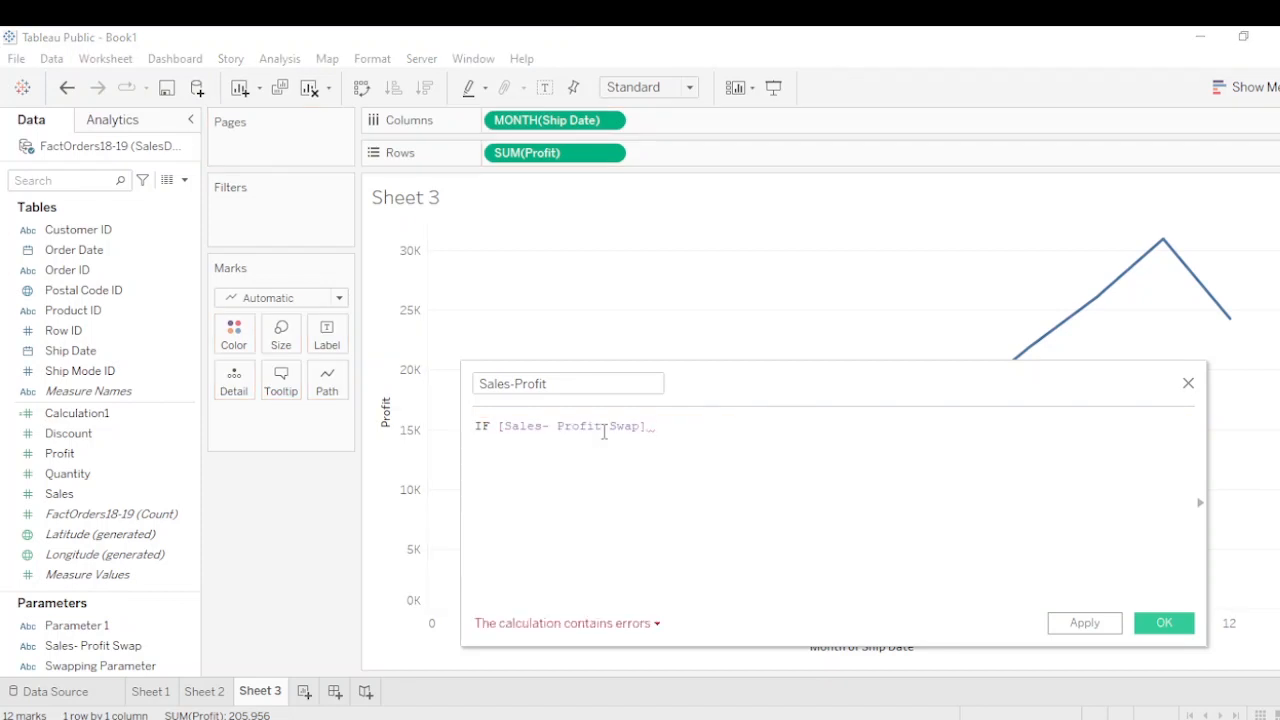
pyautogui.write('=')
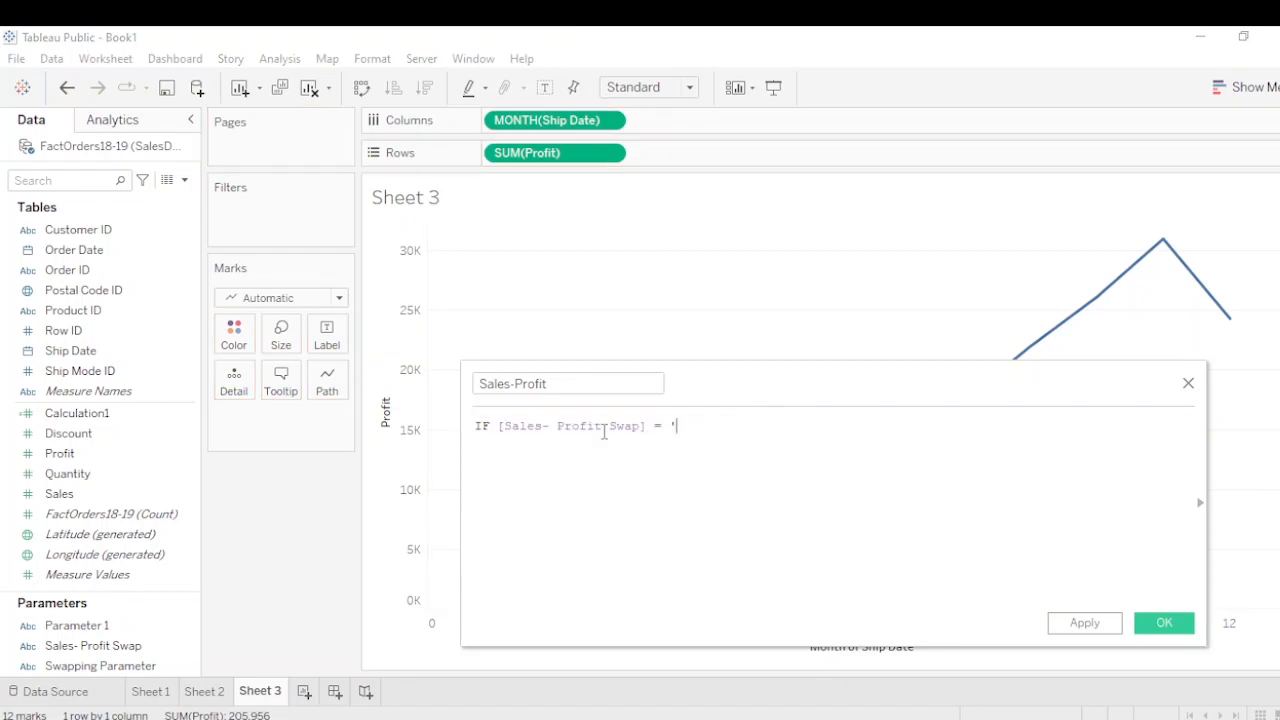
pyautogui.write(" 'Sales'")
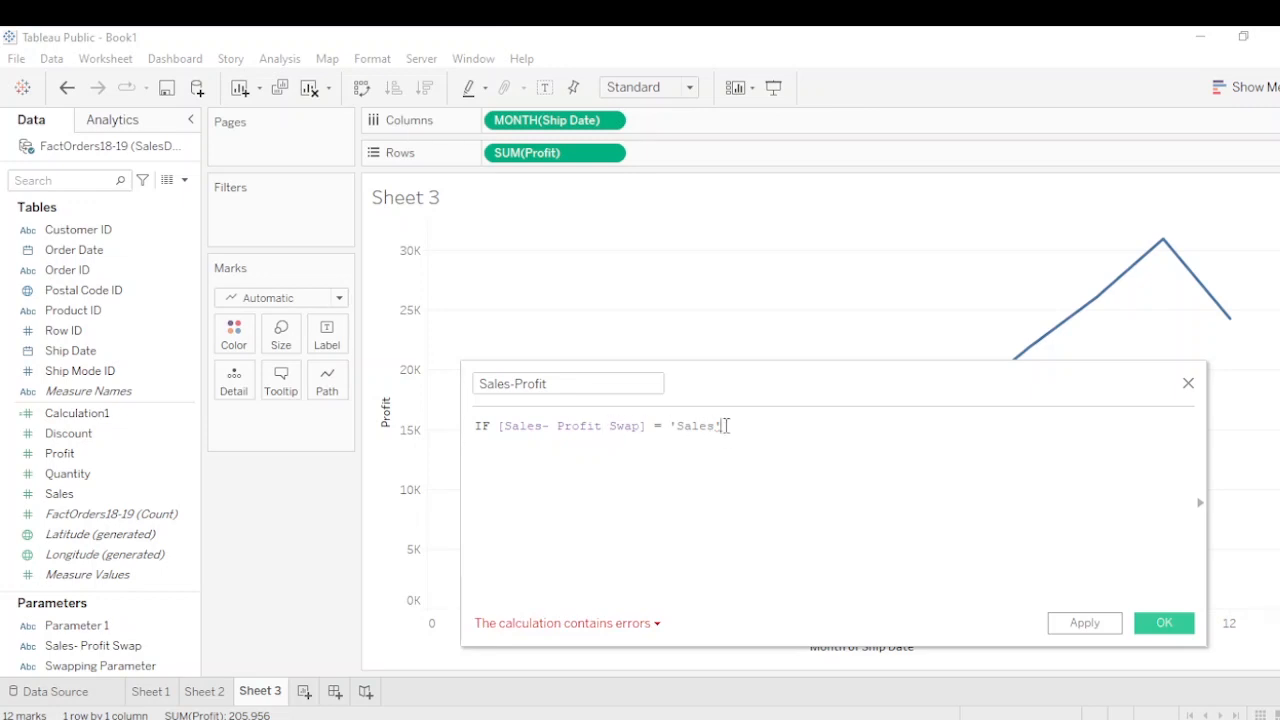
# Continue the Sales-Profit formula after the 'Sales' condition with THEN [Sales]
pyautogui.moveTo(727, 425); pyautogui.dragTo(668, 425)
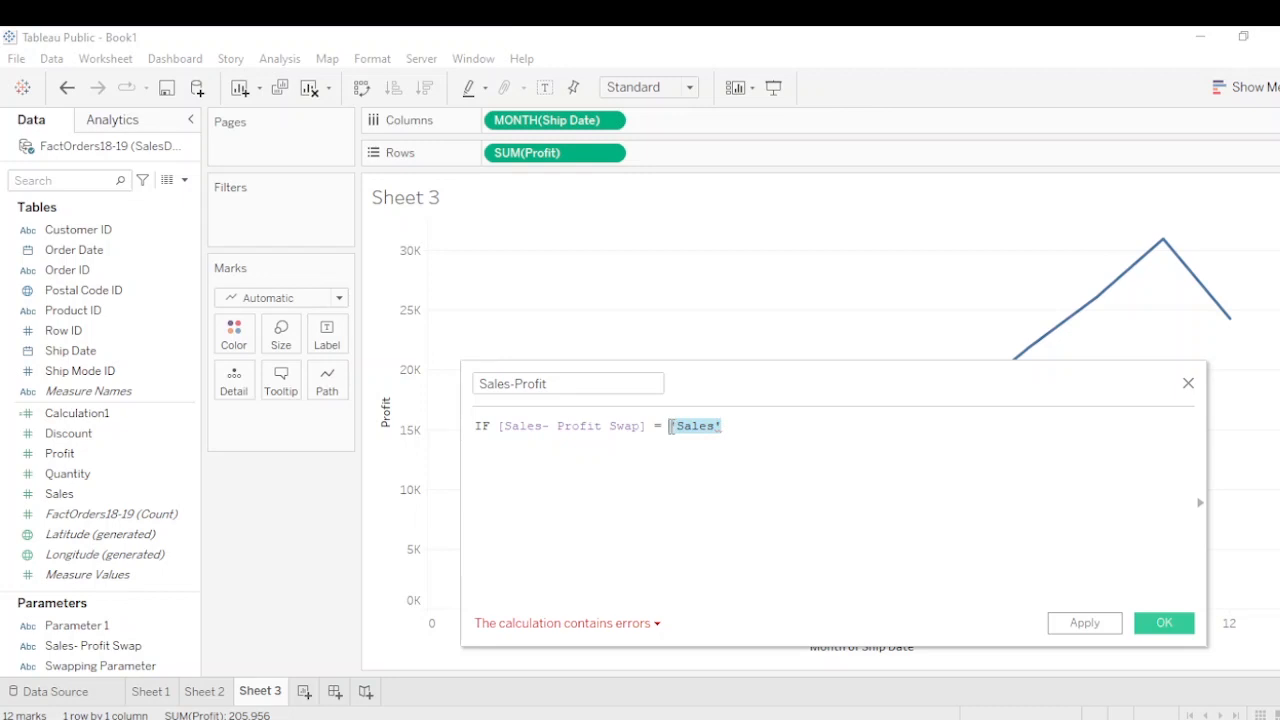
pyautogui.click(735, 425)
pyautogui.write('the')
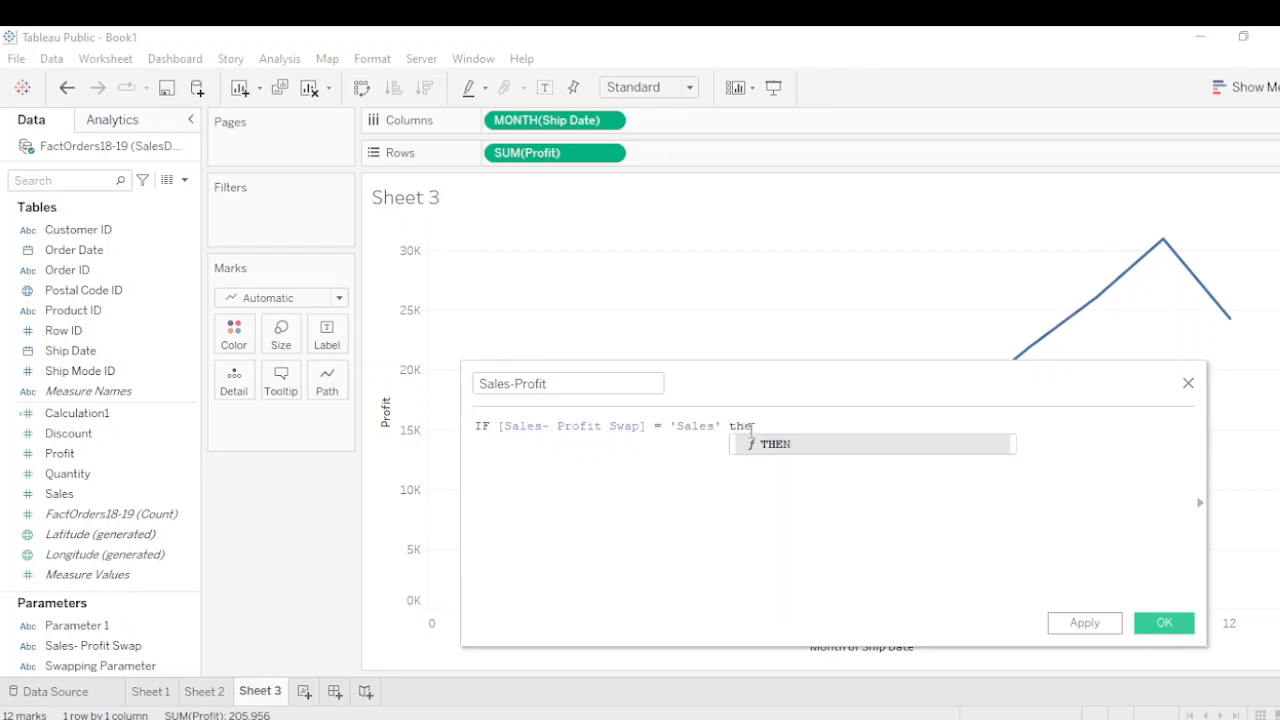
pyautogui.press('Return')
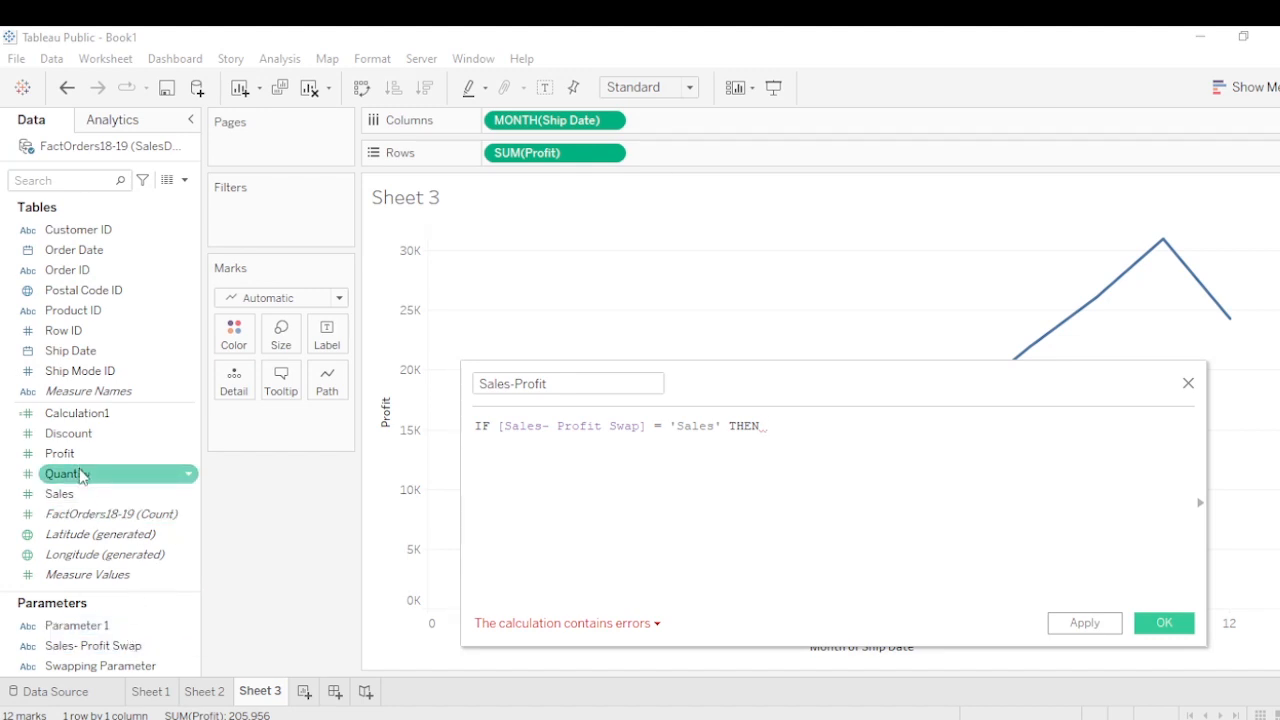
pyautogui.moveTo(65, 494); pyautogui.dragTo(818, 424)
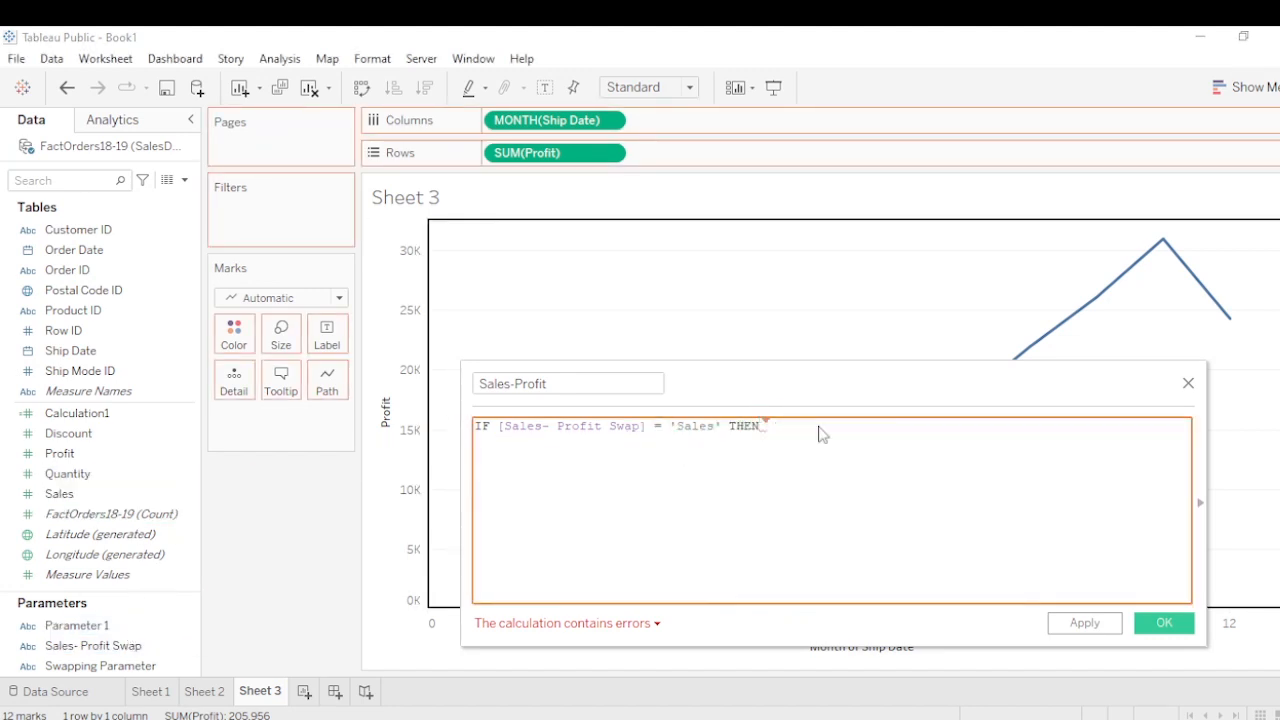
# Finish the formula with ELSE [Profit] END and save the calculated field
pyautogui.write('el')
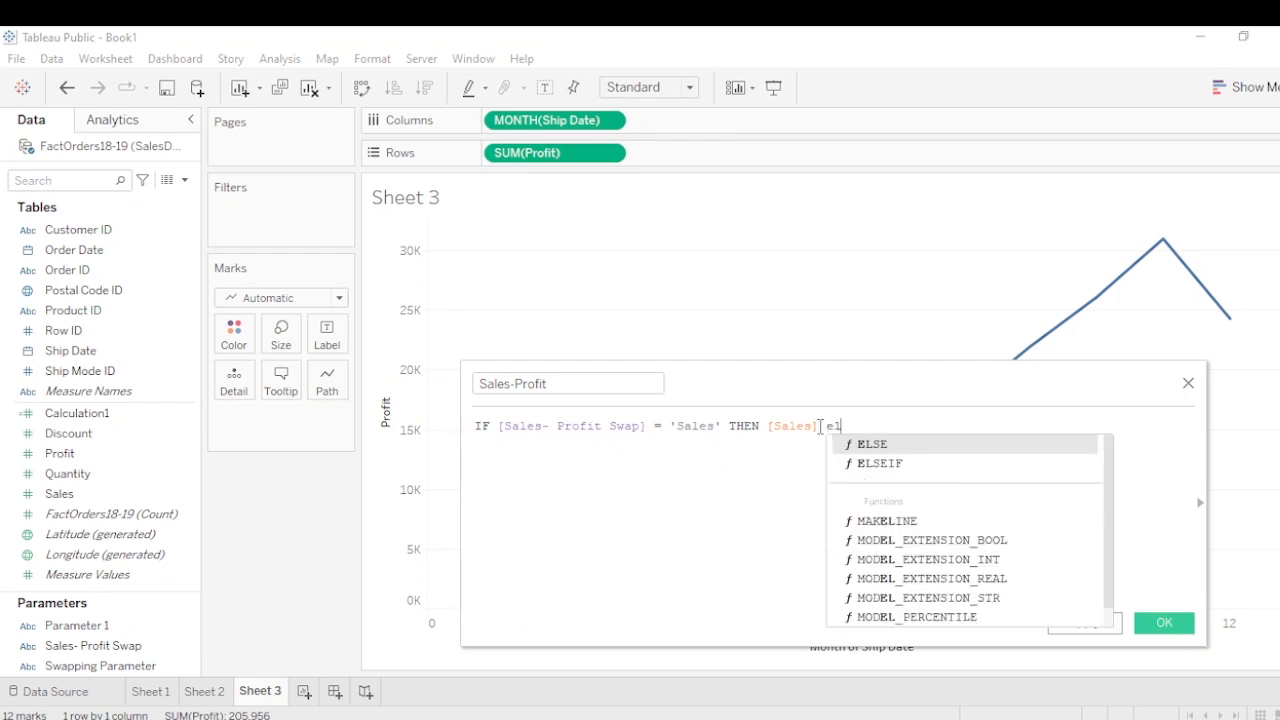
pyautogui.press('Return')
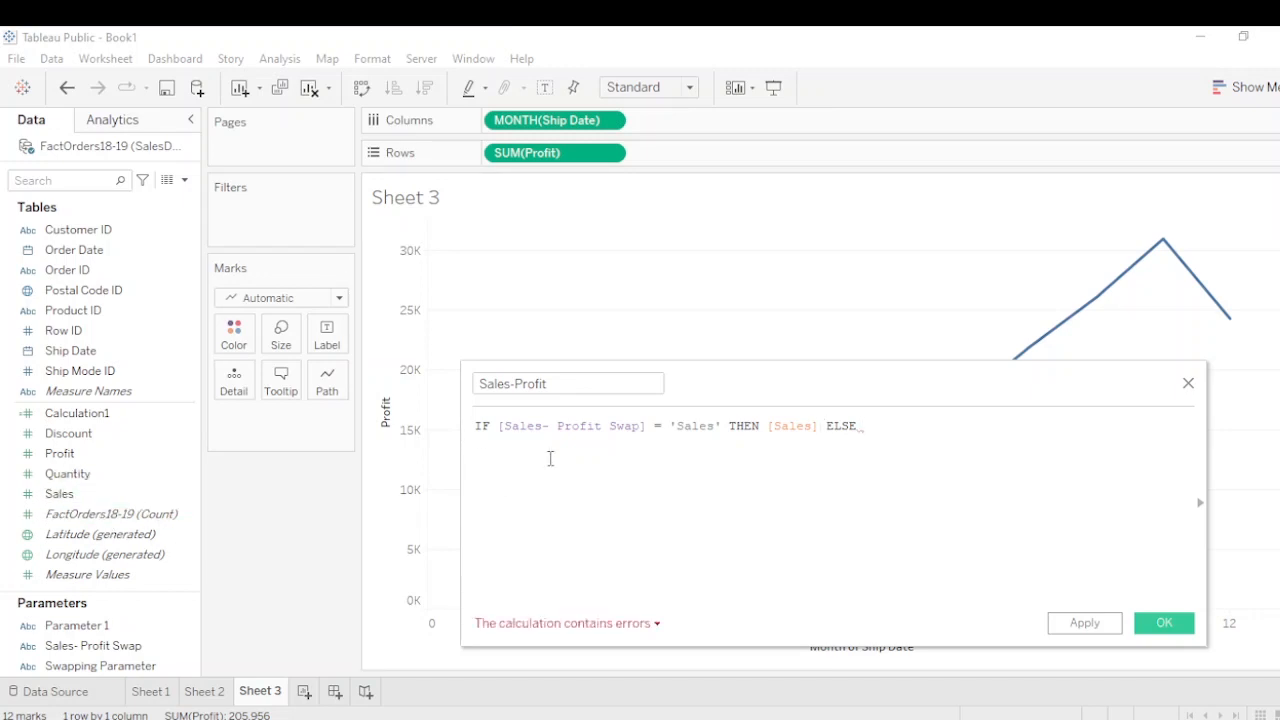
pyautogui.press('BackSpace')
pyautogui.press('BackSpace')
pyautogui.press('BackSpace')
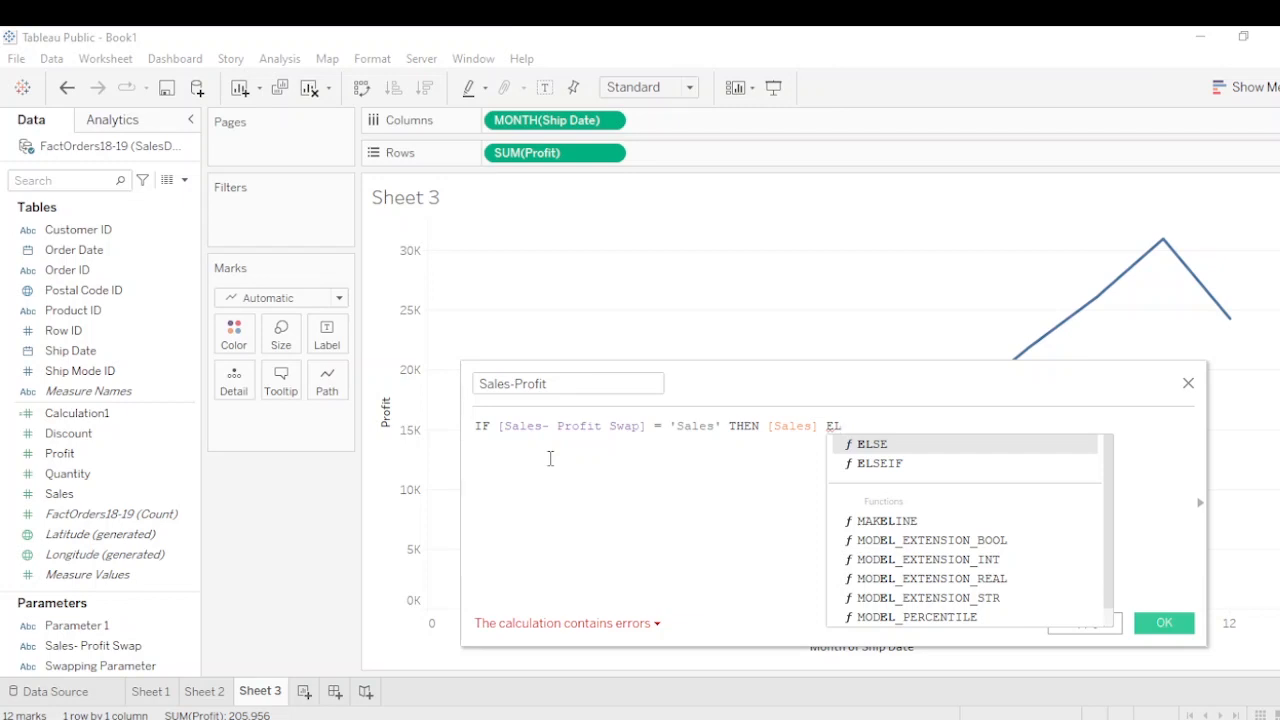
pyautogui.press('Return')
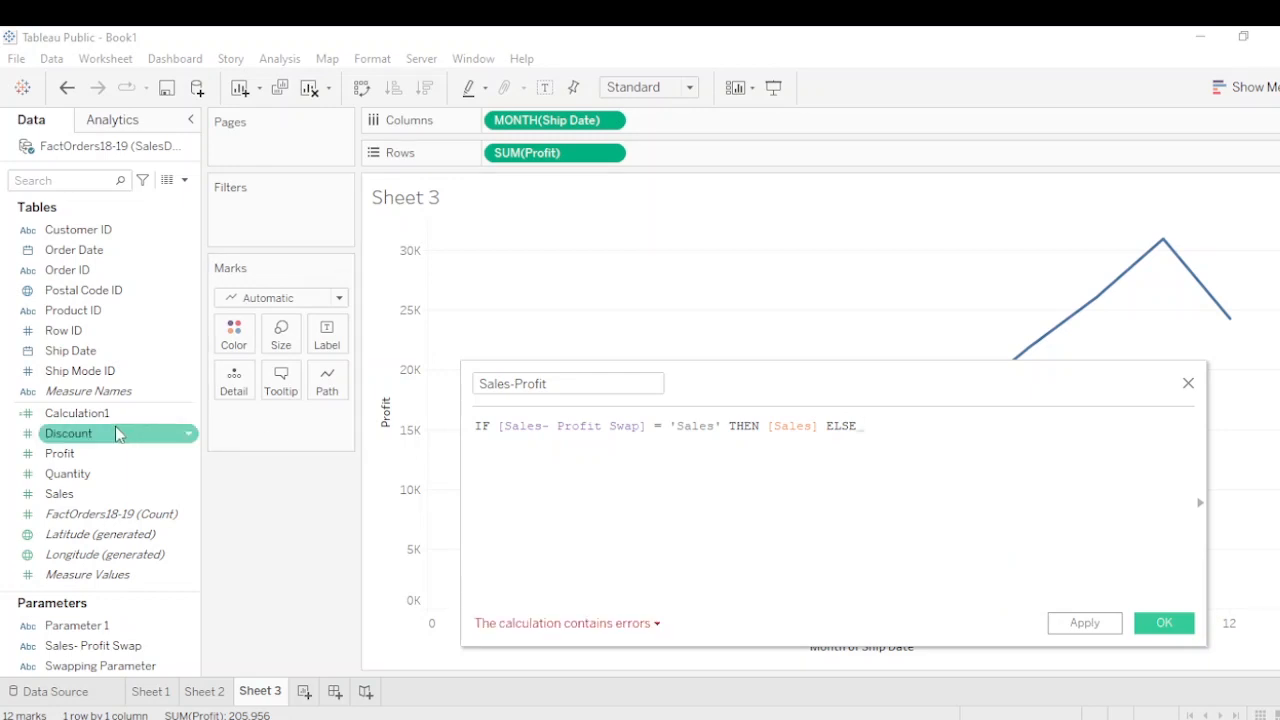
pyautogui.moveTo(110, 455); pyautogui.dragTo(913, 430)
pyautogui.write('en')
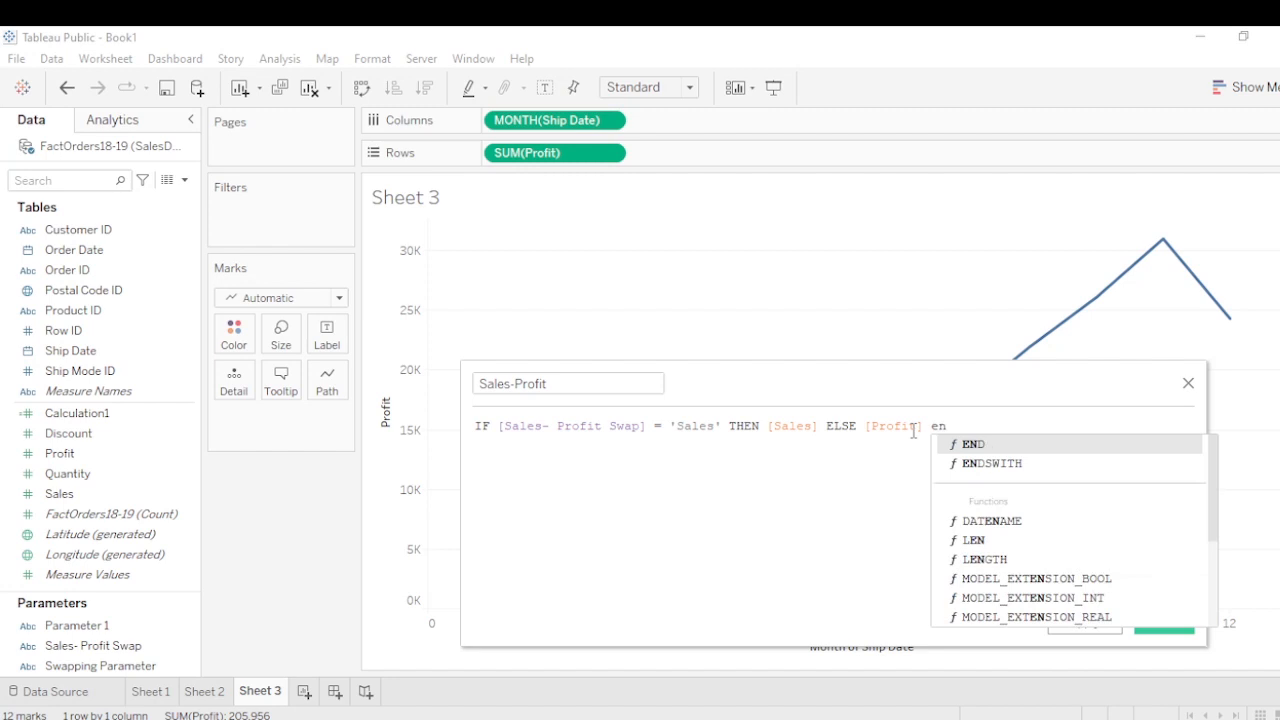
pyautogui.press('Return')
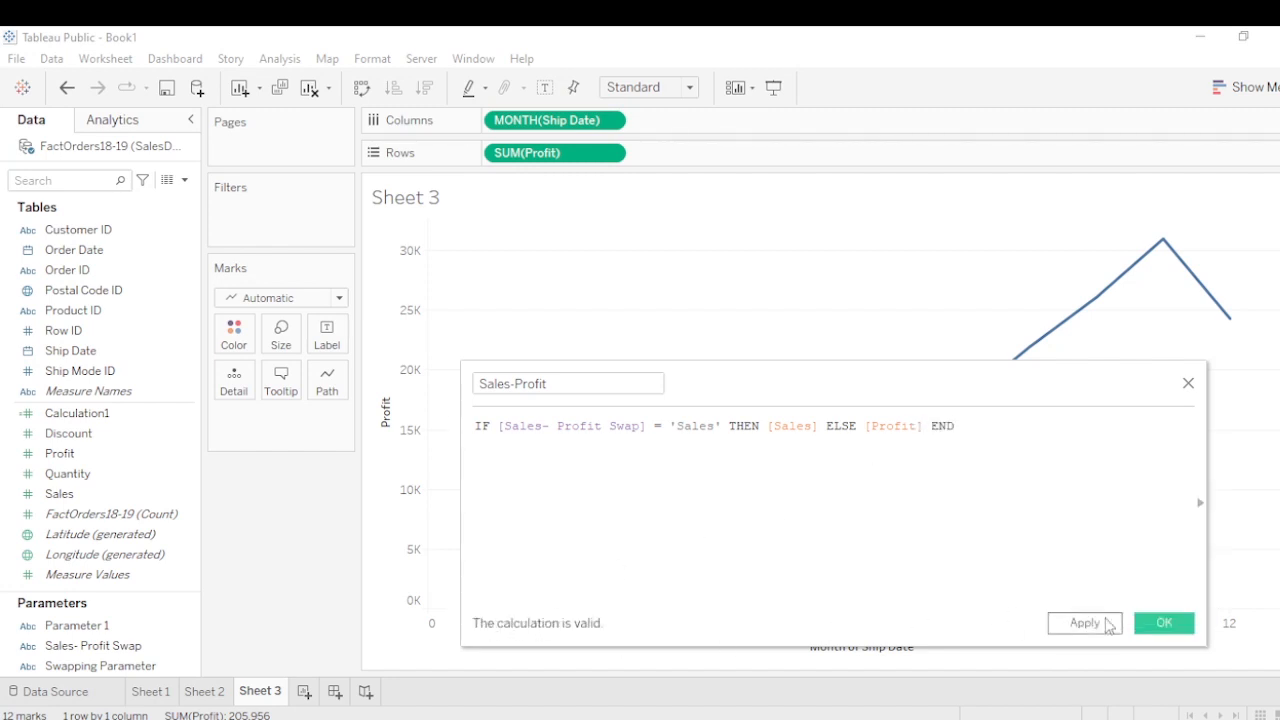
pyautogui.click(1173, 627)
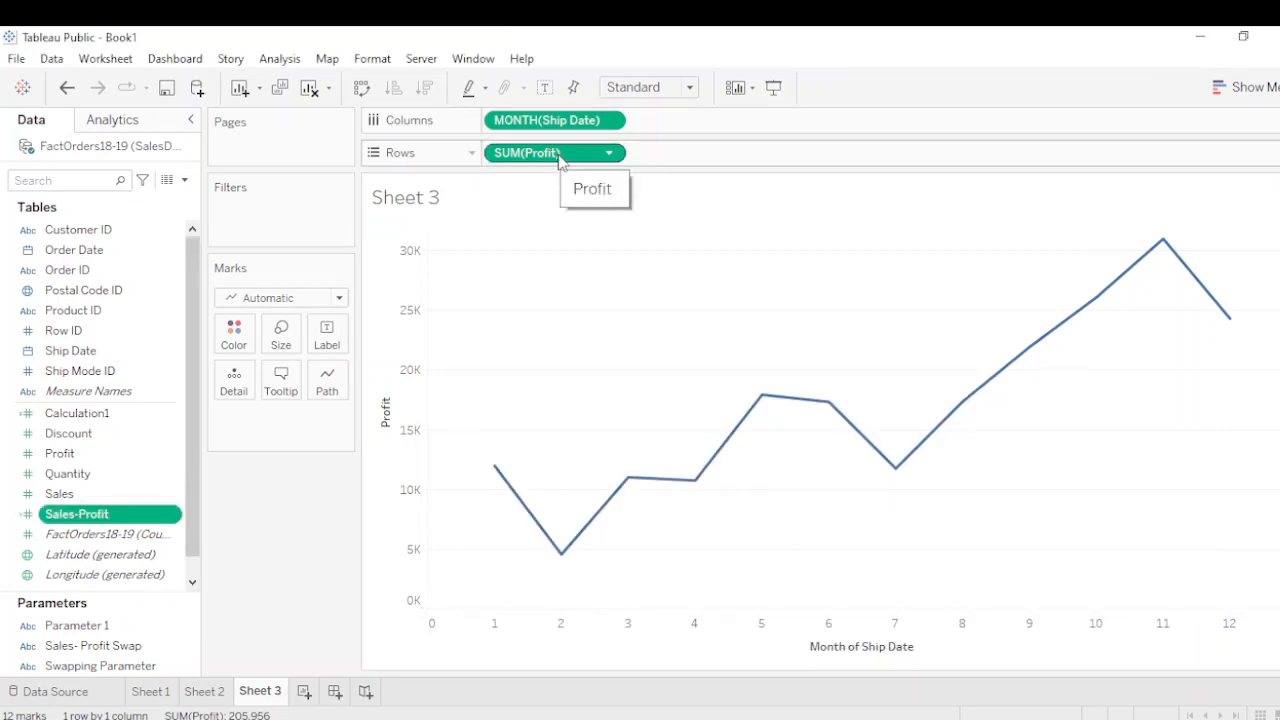
# Replace SUM(Profit) on Rows with the Sales-Profit calculated field
pyautogui.moveTo(558, 158); pyautogui.dragTo(288, 514)
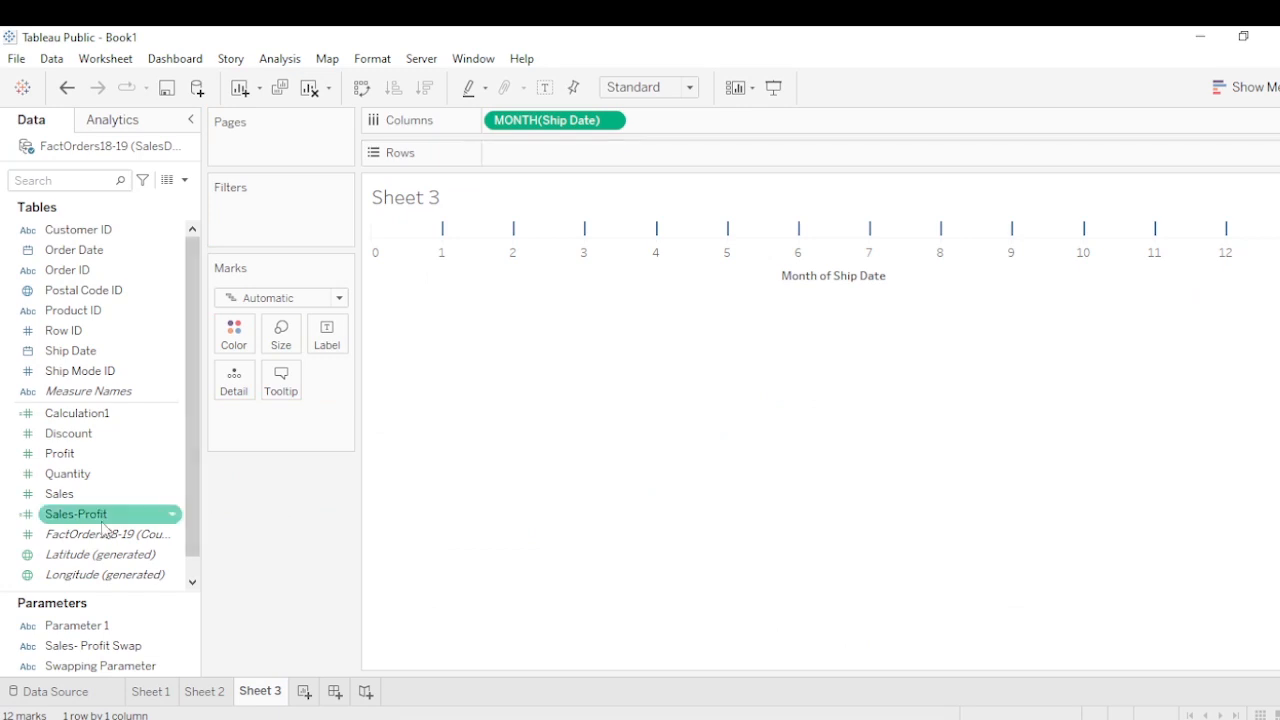
pyautogui.moveTo(103, 518); pyautogui.dragTo(543, 152)
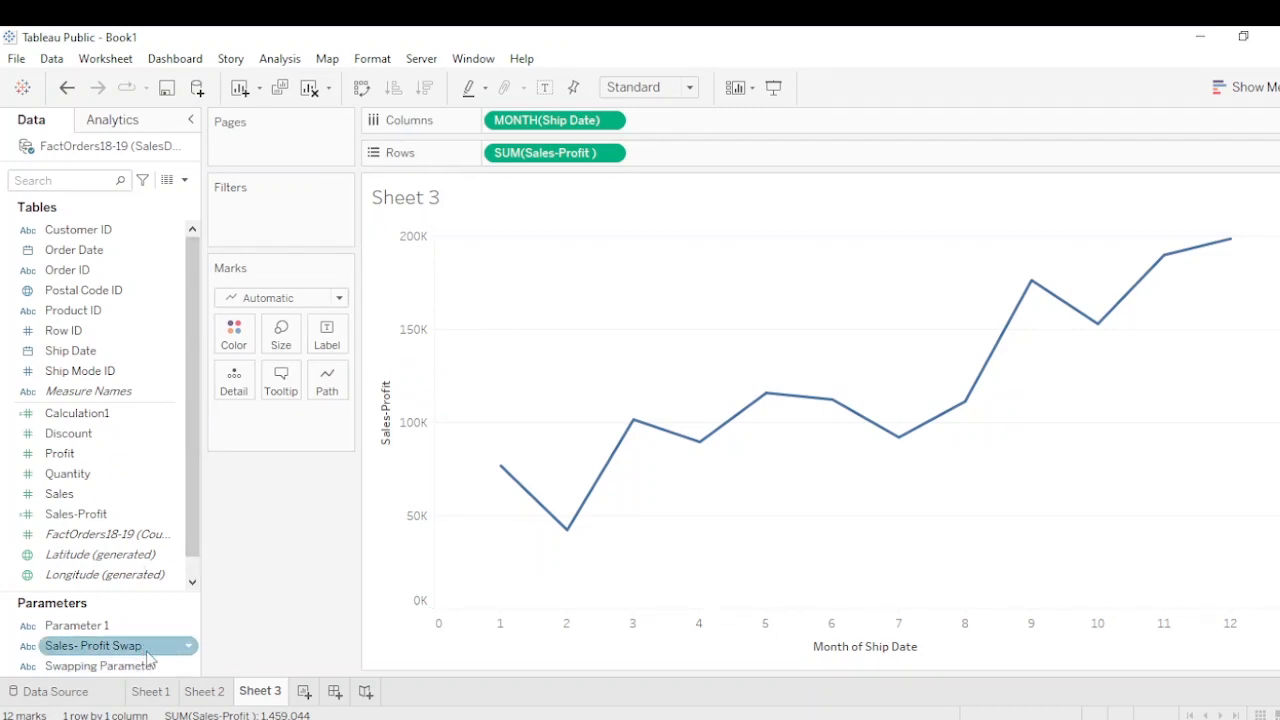
# Show the Sales- Profit Swap parameter control on the sheet and switch its value to Profit
pyautogui.click(192, 651)
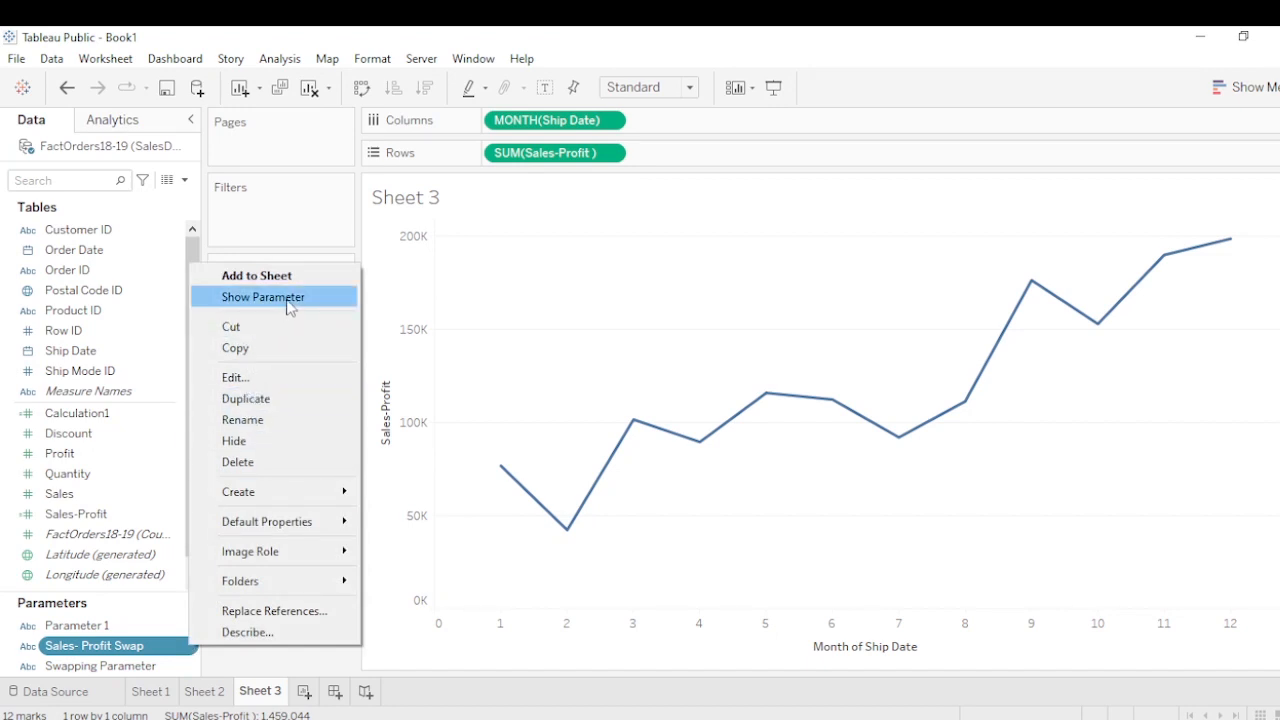
pyautogui.click(256, 297)
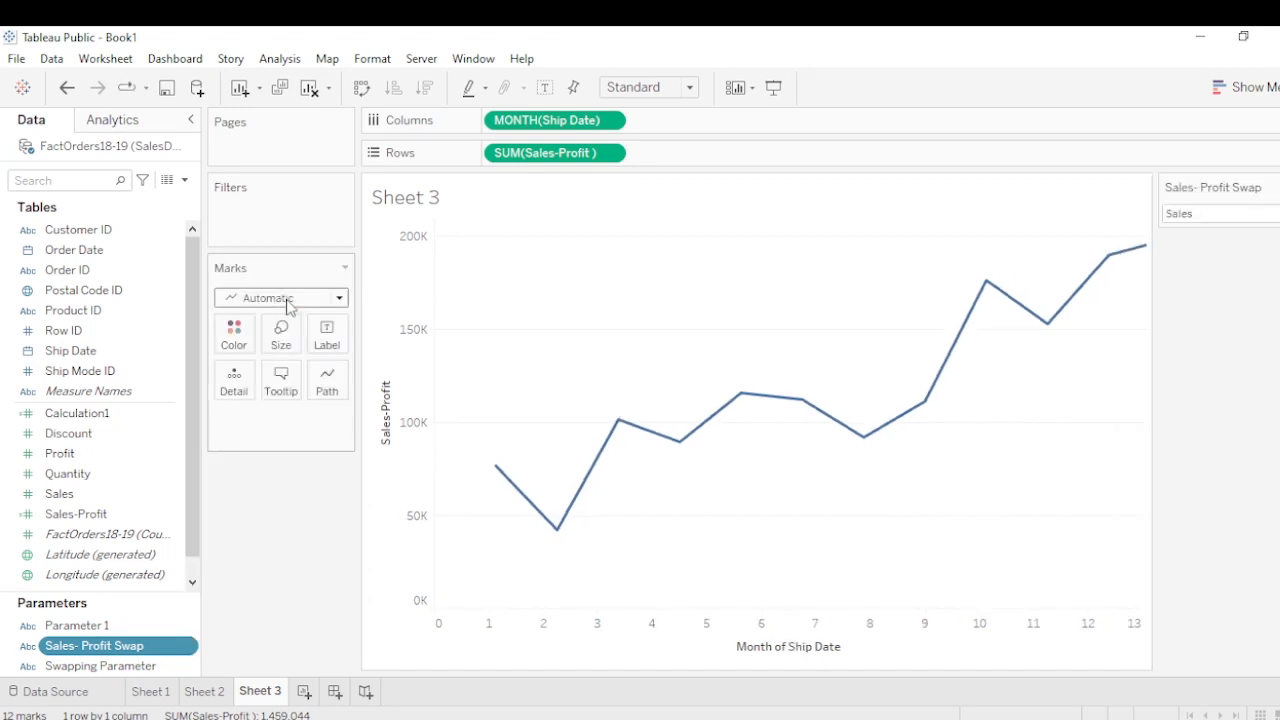
pyautogui.click(1200, 216)
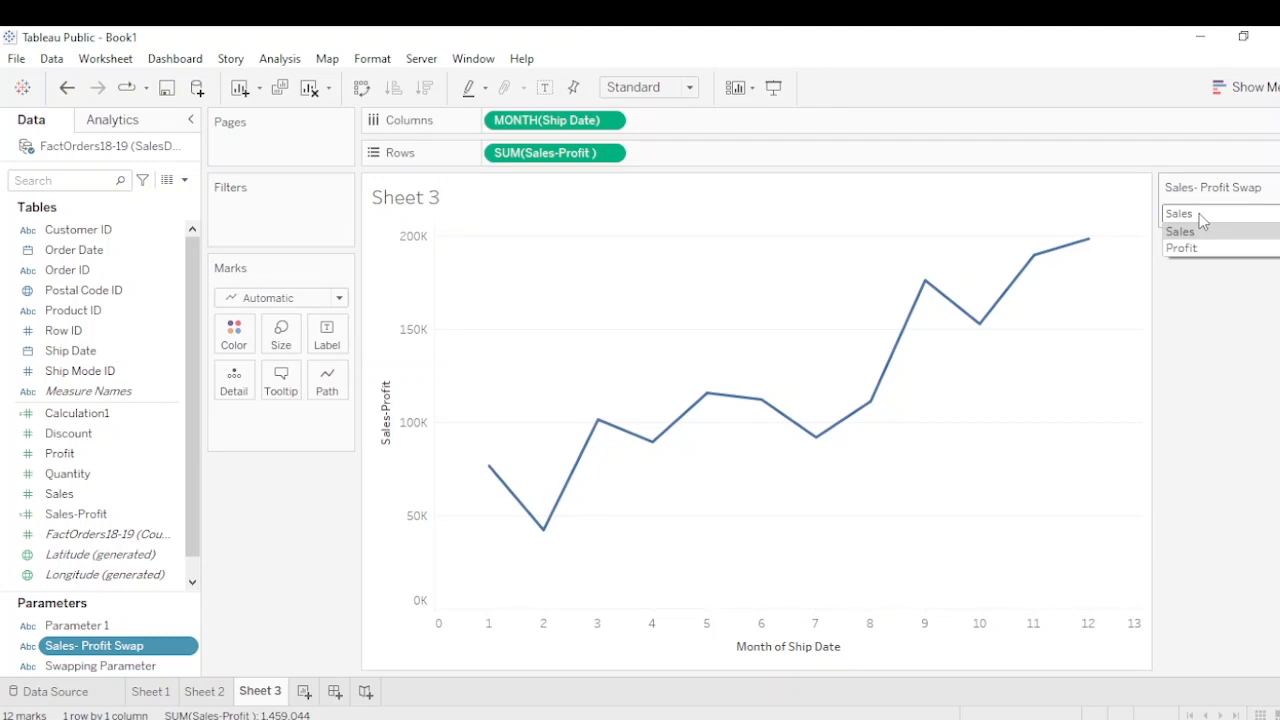
pyautogui.click(1215, 250)
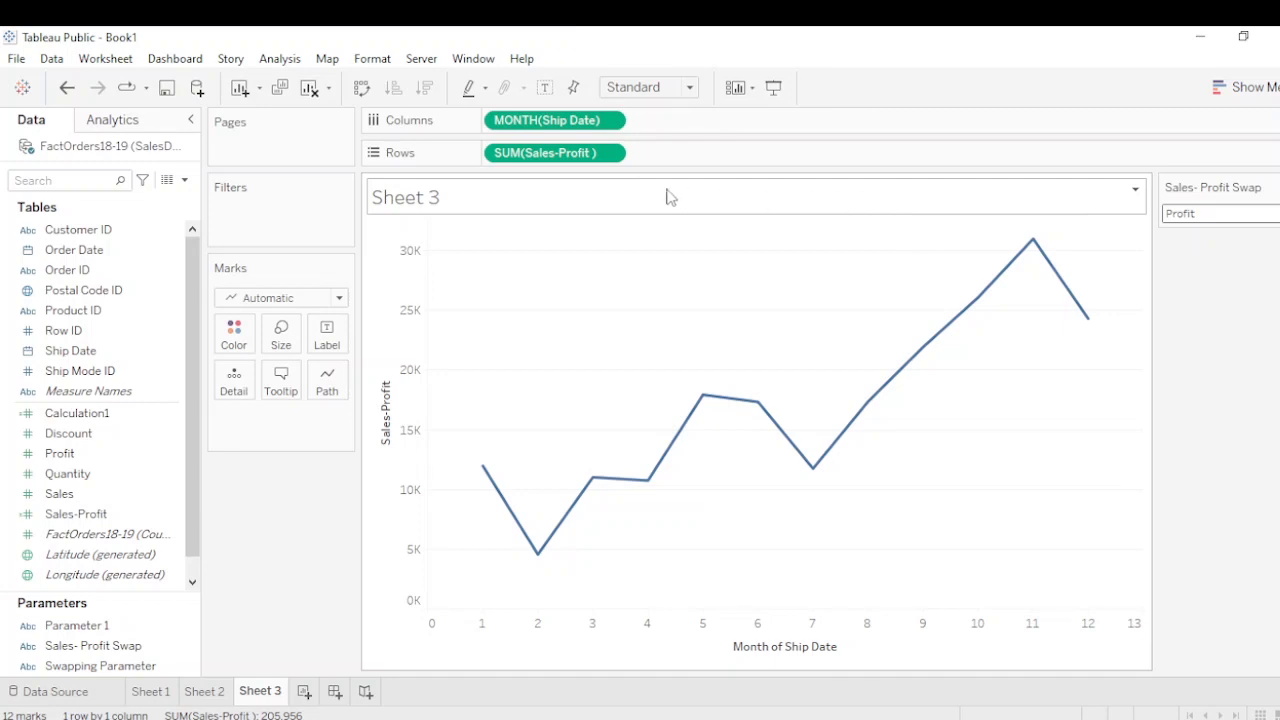
# Replace the sheet title with "Displaying <Parameters.Sales- Profit Swap> over time", inserting the parameter as a dynamic value
pyautogui.doubleClick(453, 198)
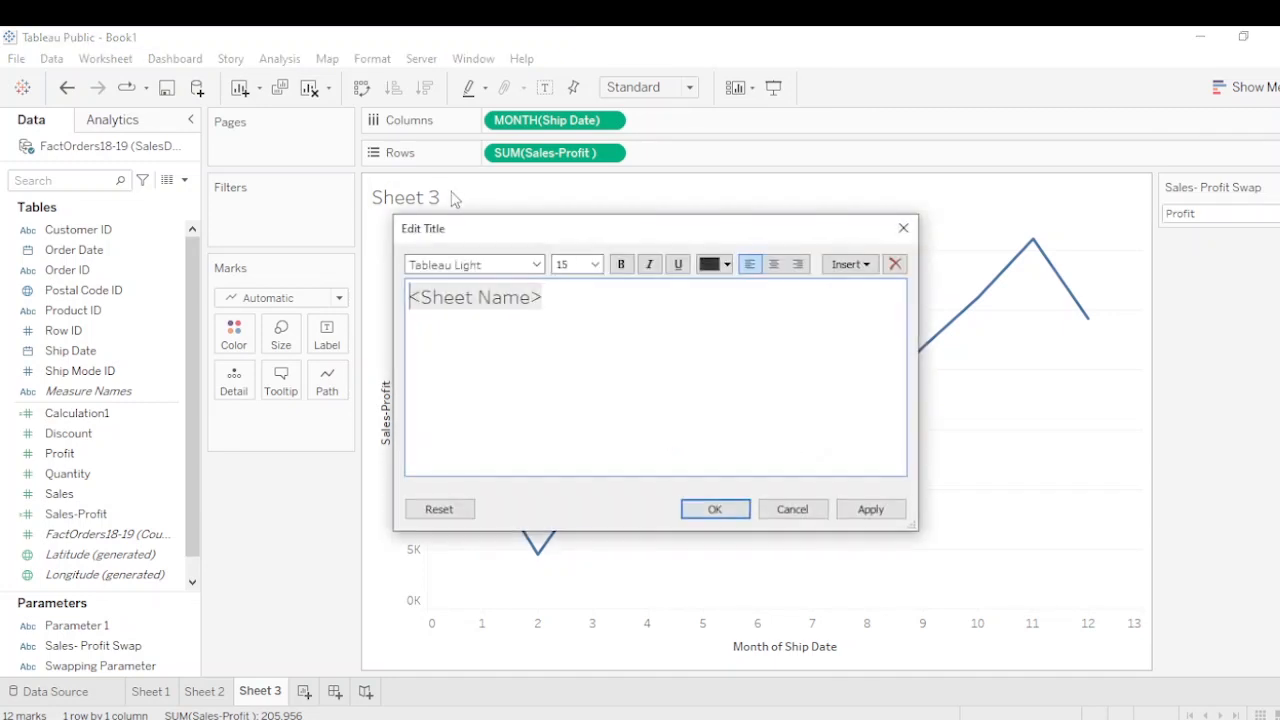
pyautogui.moveTo(558, 300); pyautogui.dragTo(405, 300)
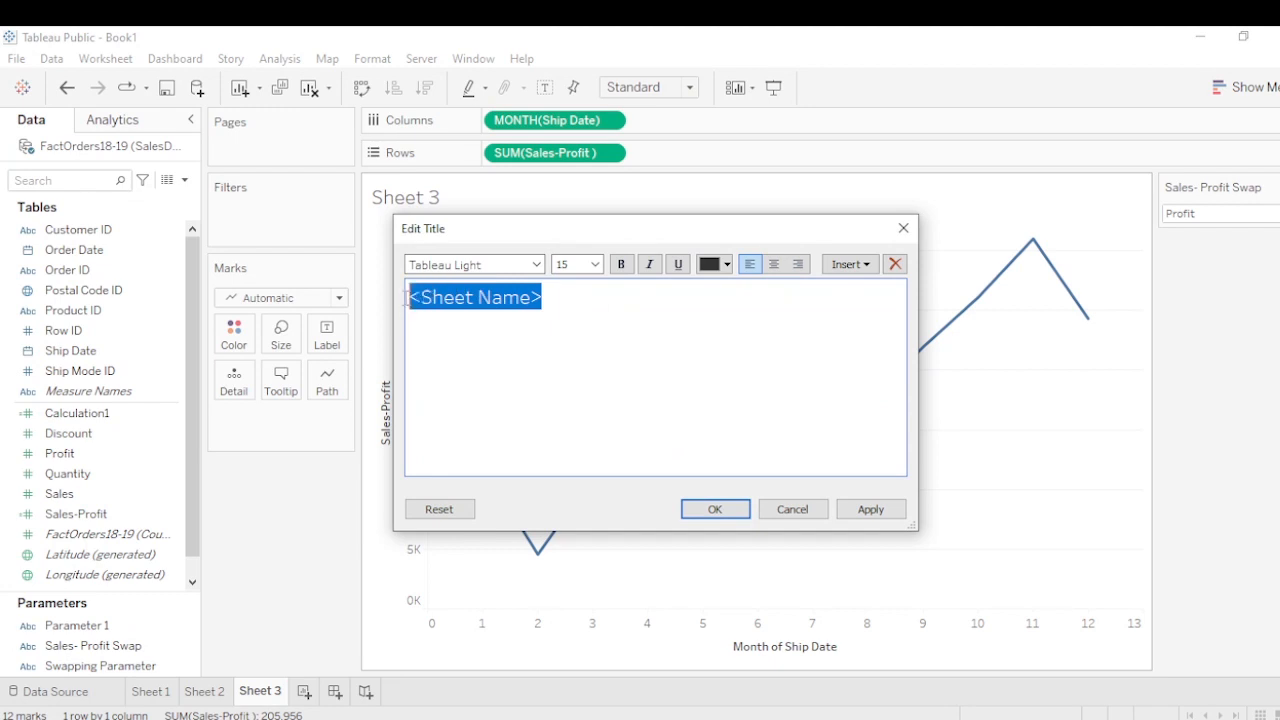
pyautogui.write('Di')
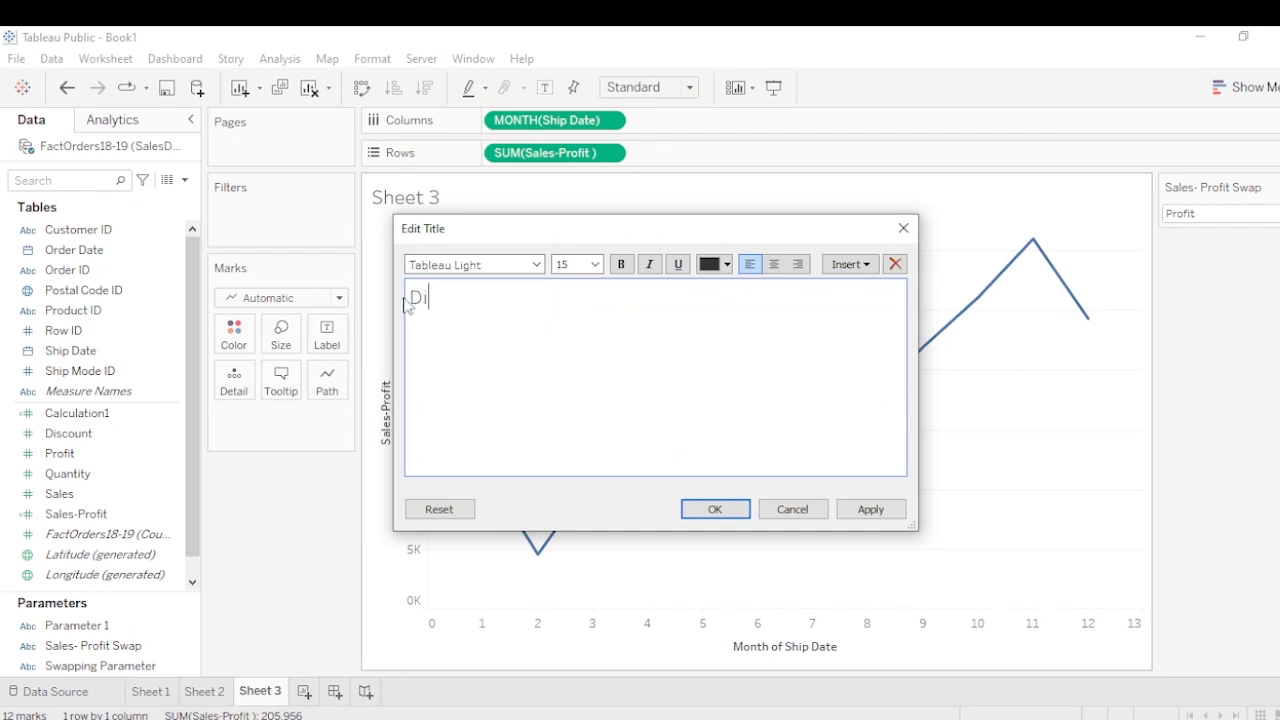
pyautogui.write('splaying')
pyautogui.click(849, 266)
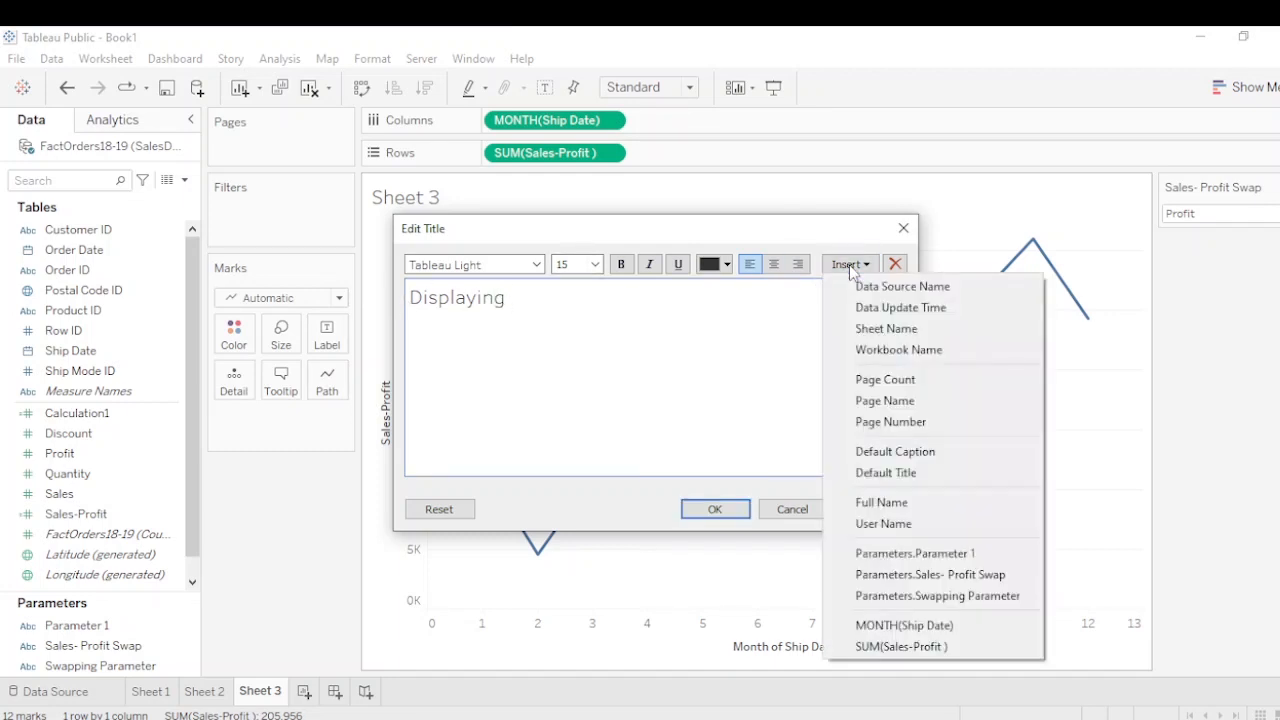
pyautogui.click(918, 575)
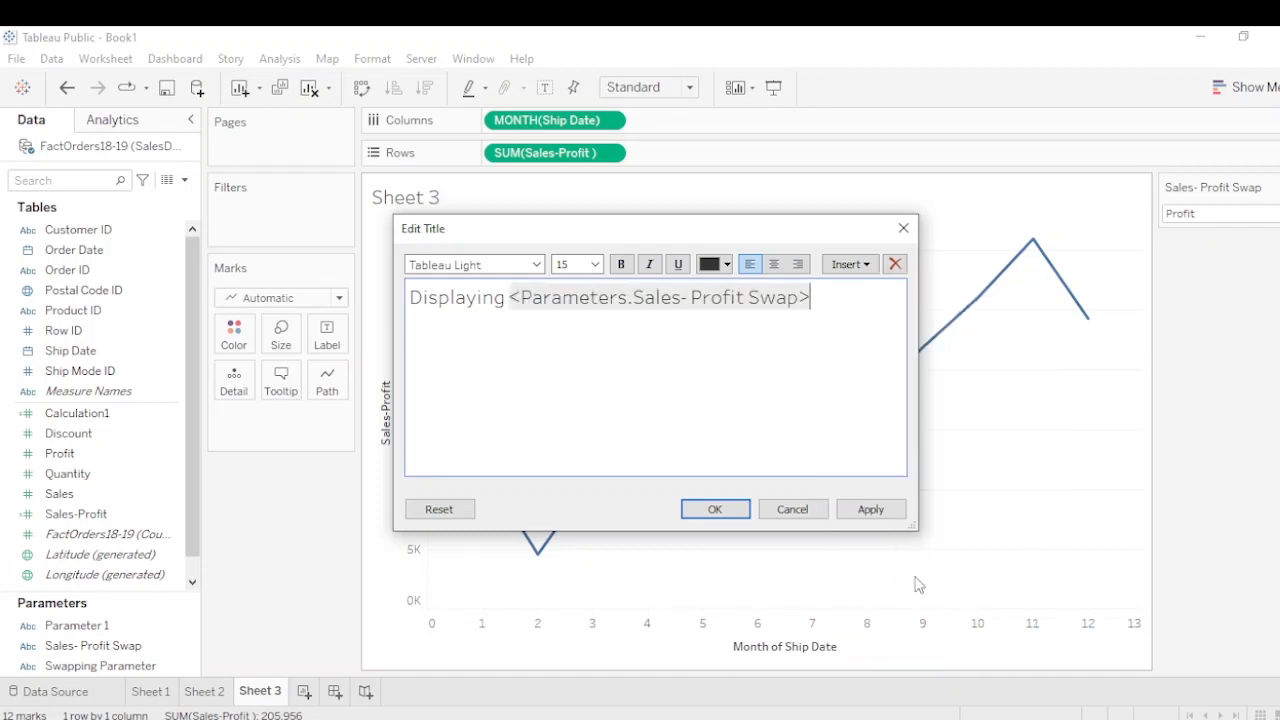
pyautogui.write('over time')
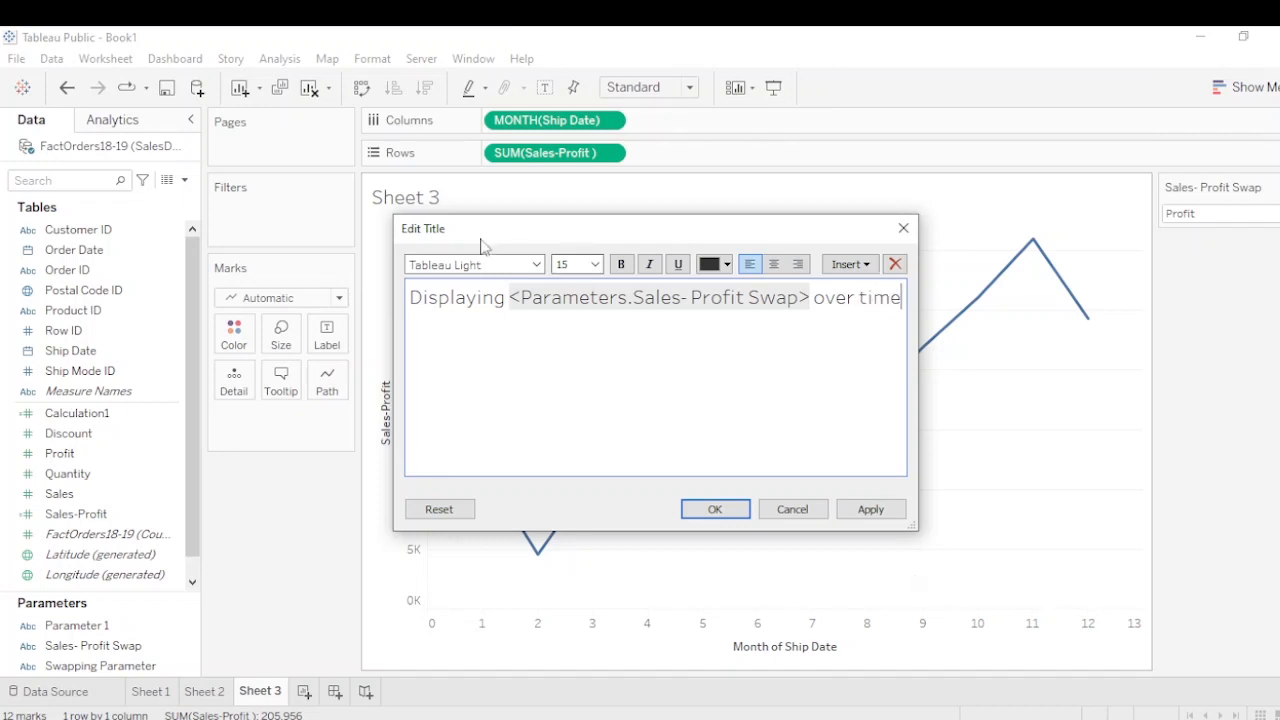
# Make the parameter placeholder in the title bold and green, and apply the title
pyautogui.moveTo(507, 297); pyautogui.dragTo(811, 290)
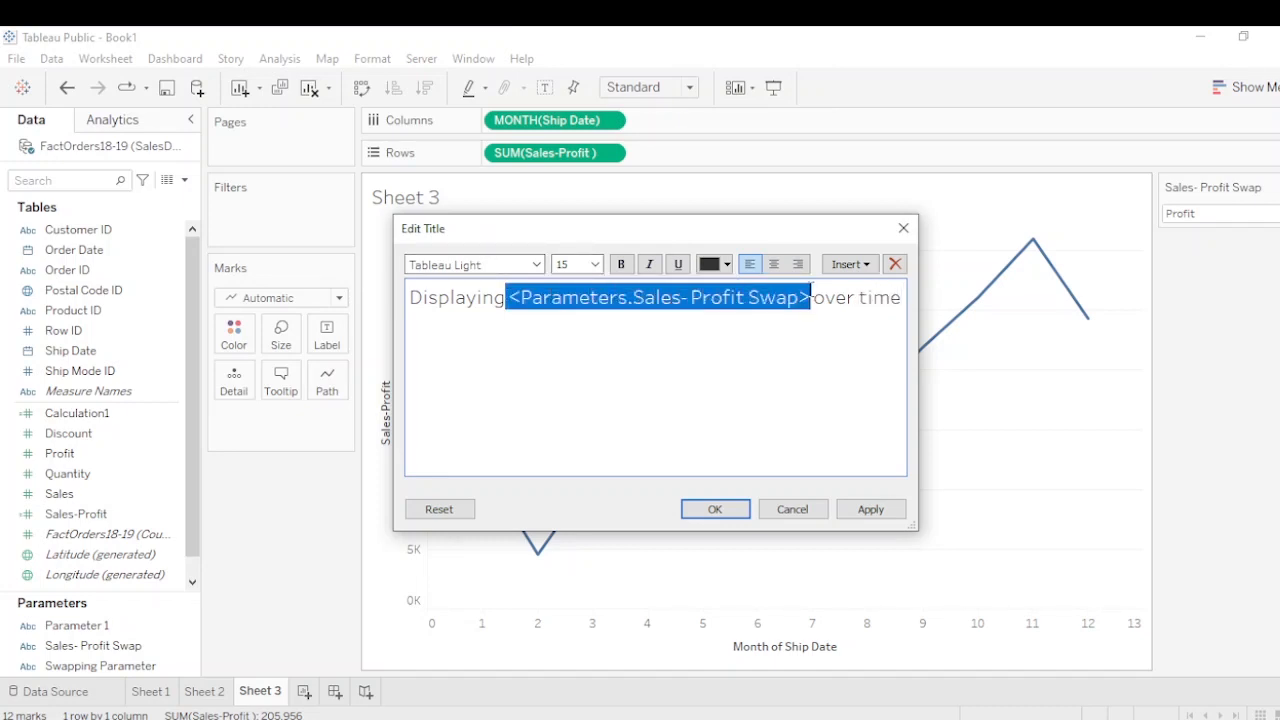
pyautogui.click(621, 264)
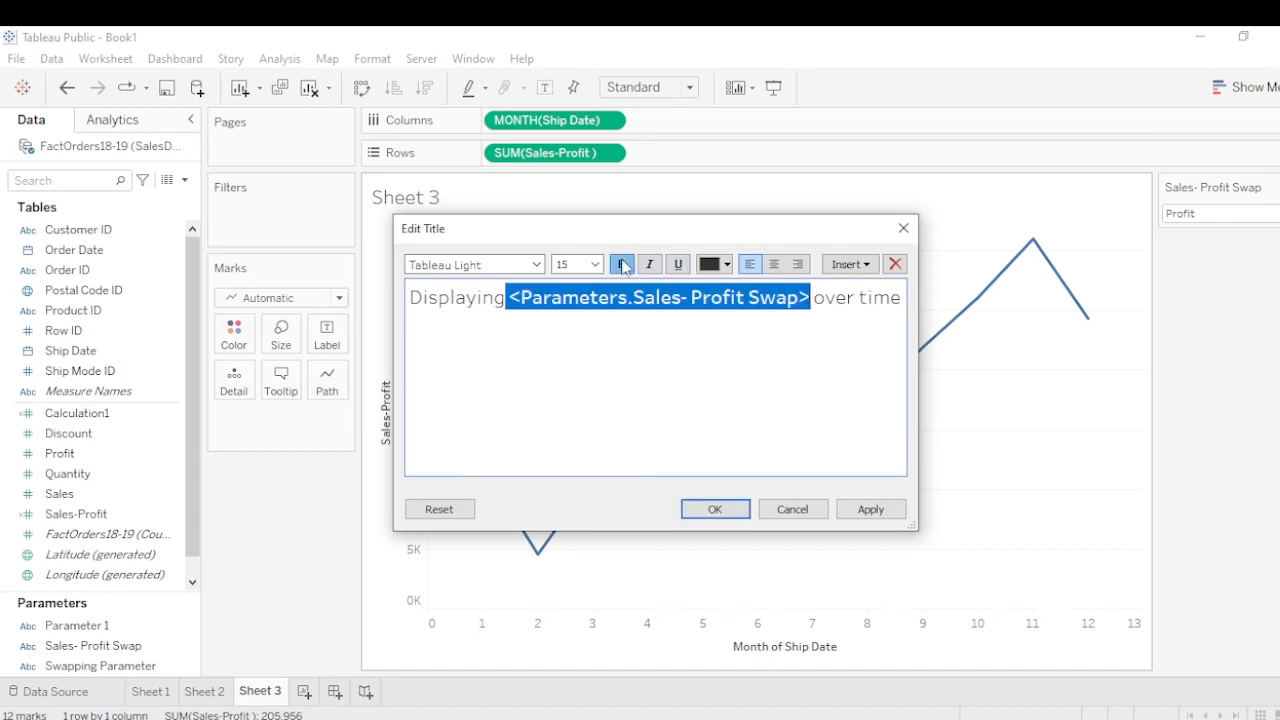
pyautogui.click(716, 266)
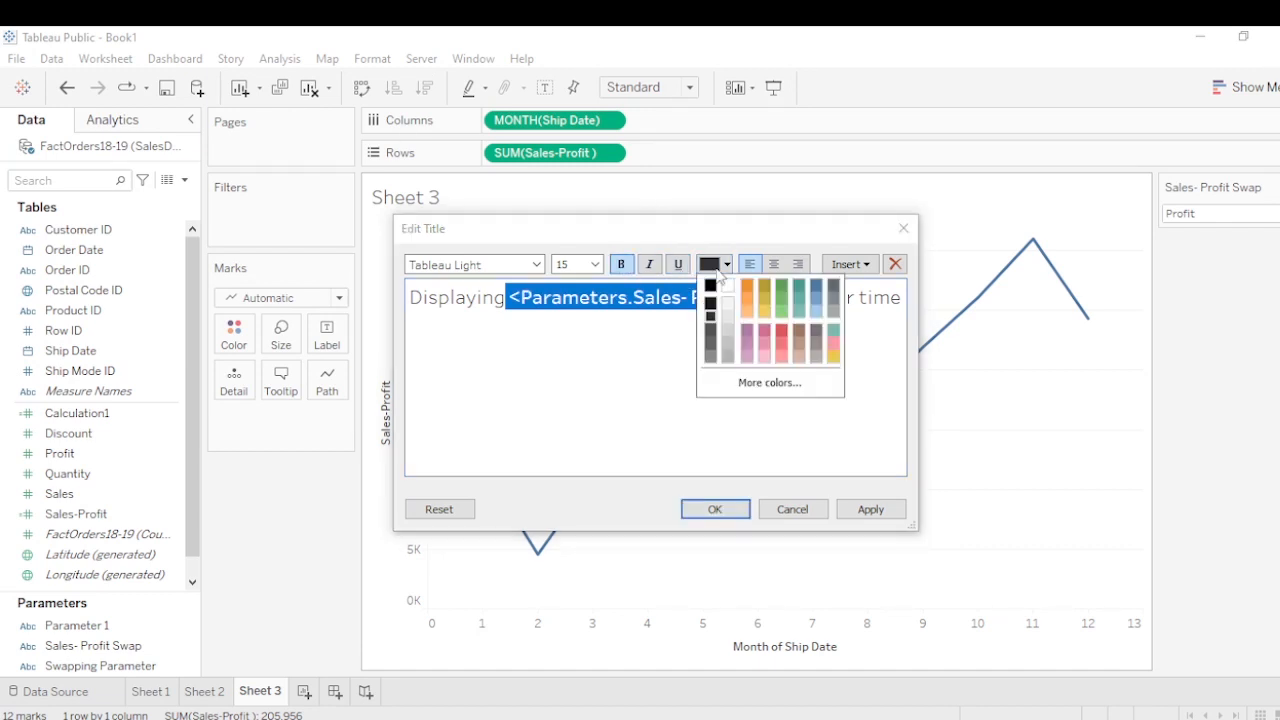
pyautogui.click(783, 291)
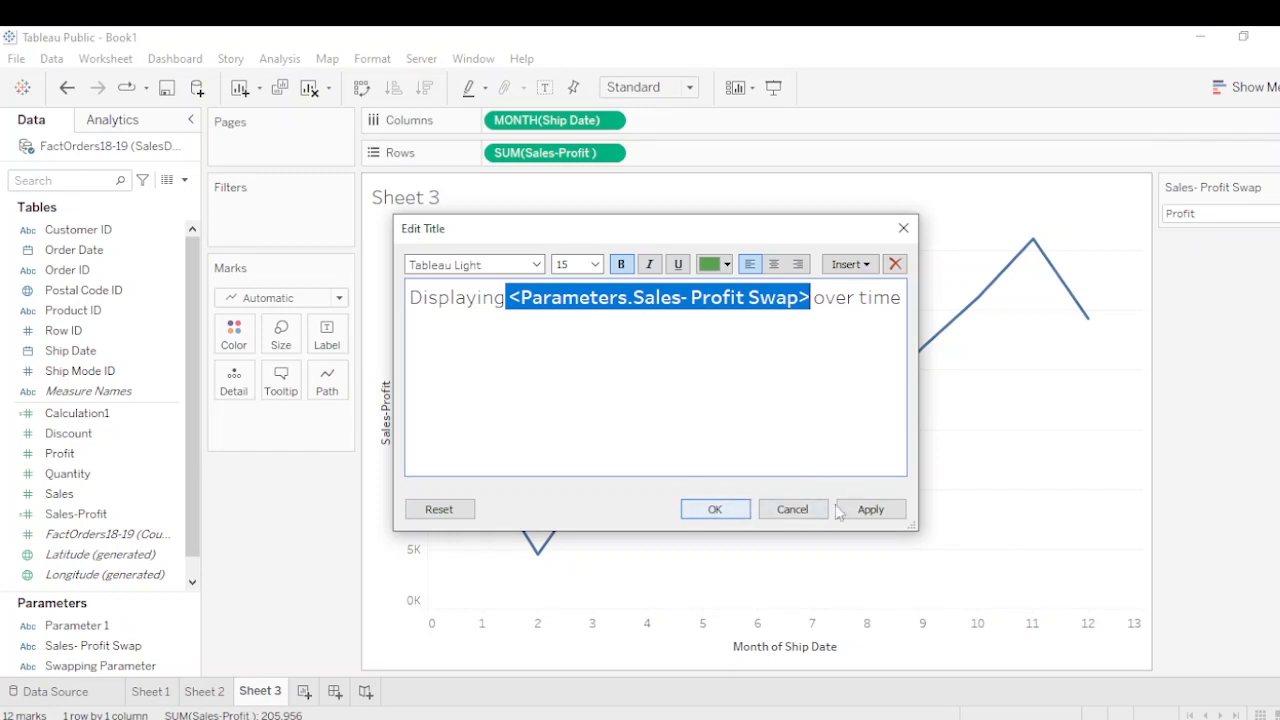
pyautogui.click(871, 510)
pyautogui.click(715, 509)
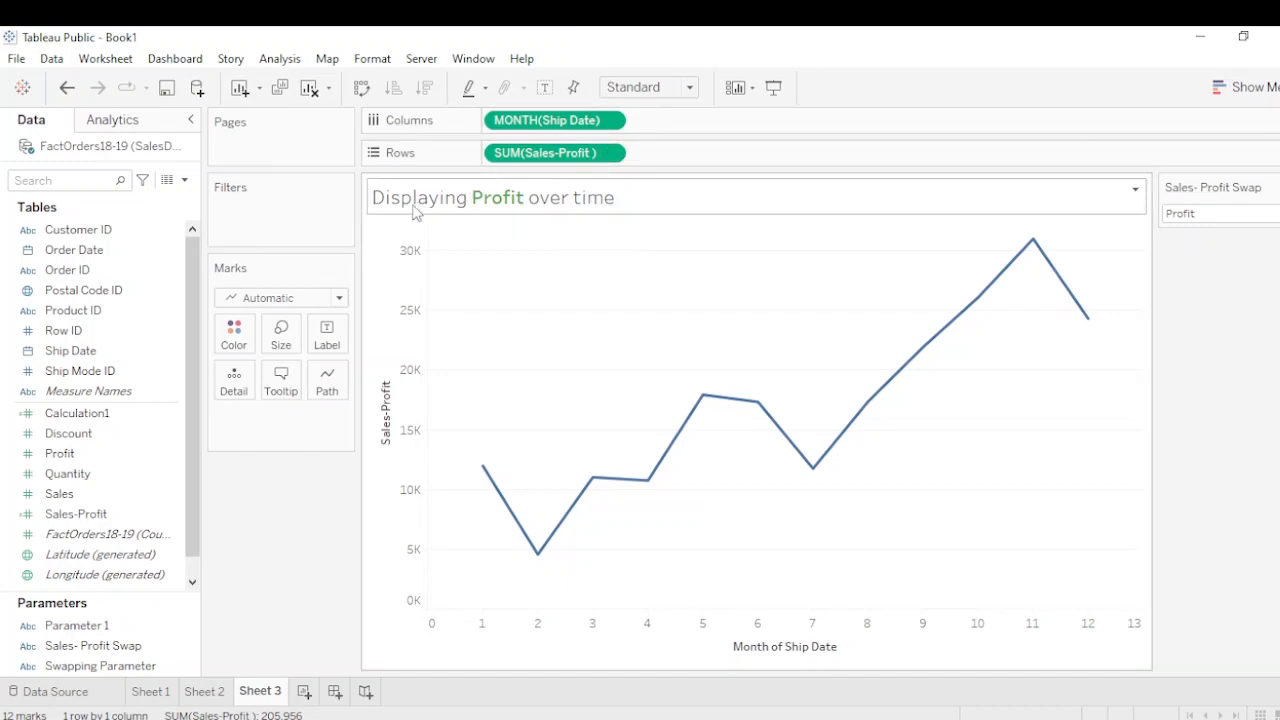
# Switch the Sales- Profit Swap parameter to Sales to test the dynamic title
pyautogui.click(1258, 215)
pyautogui.click(1234, 232)
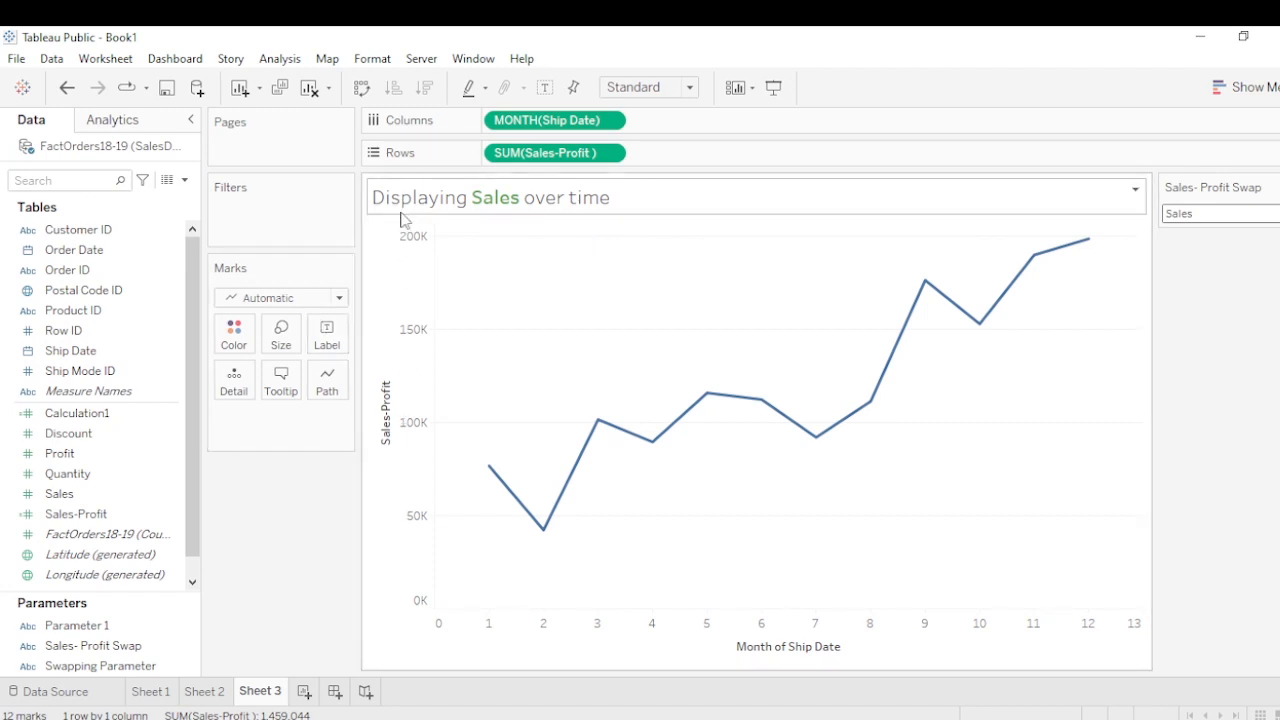
# Set the vertical axis title to use the value of the Sales- Profit Swap parameter, and deselect the axis
pyautogui.click(397, 393)
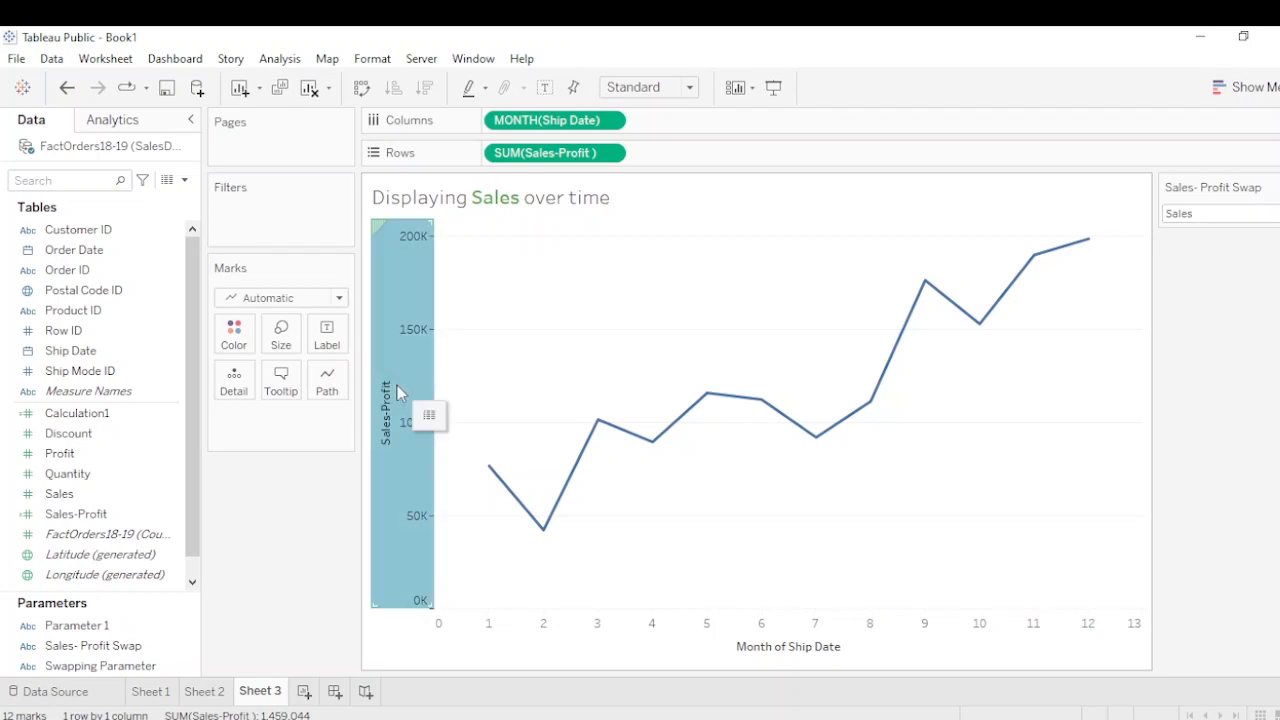
pyautogui.rightClick(397, 393)
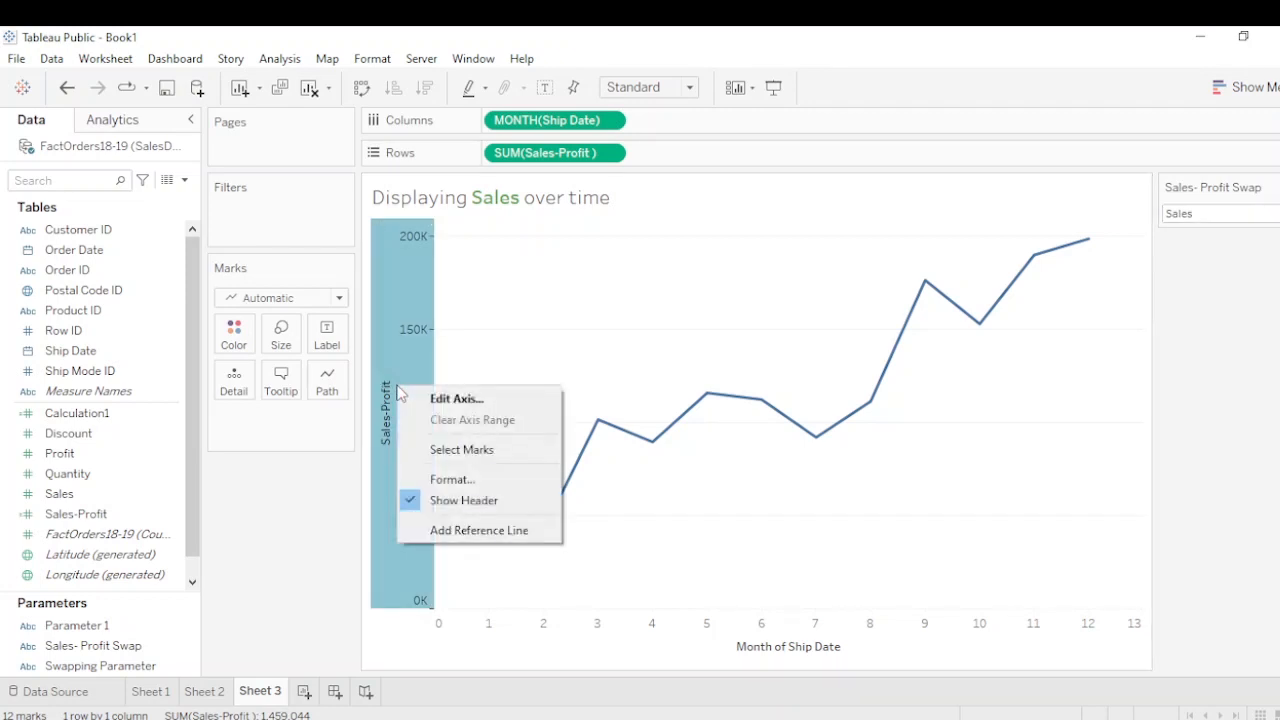
pyautogui.click(447, 400)
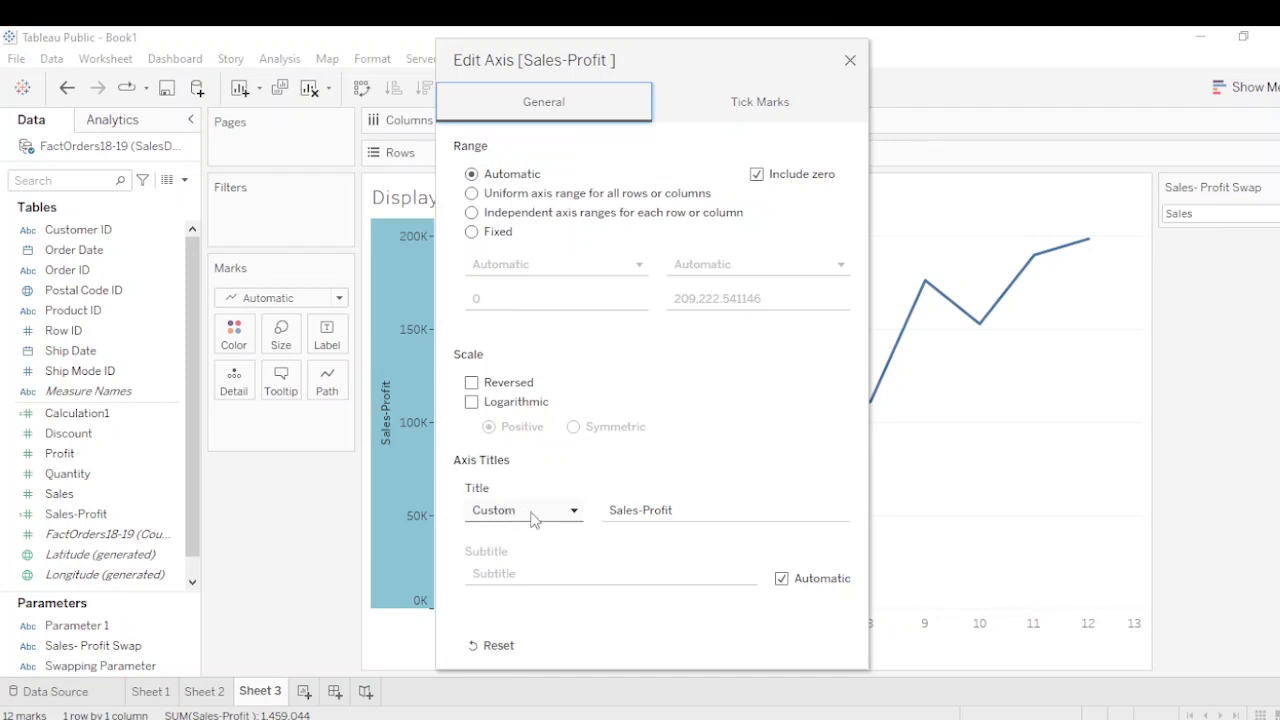
pyautogui.moveTo(679, 45); pyautogui.dragTo(980, 60)
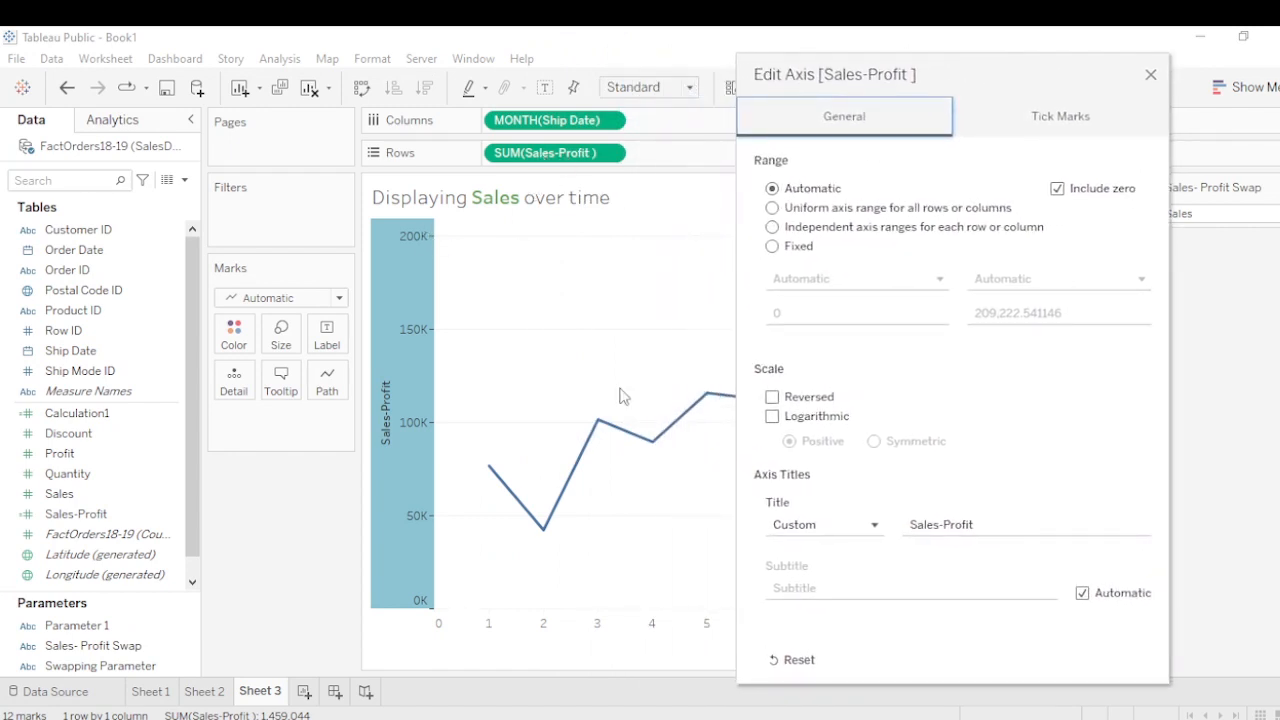
pyautogui.click(843, 530)
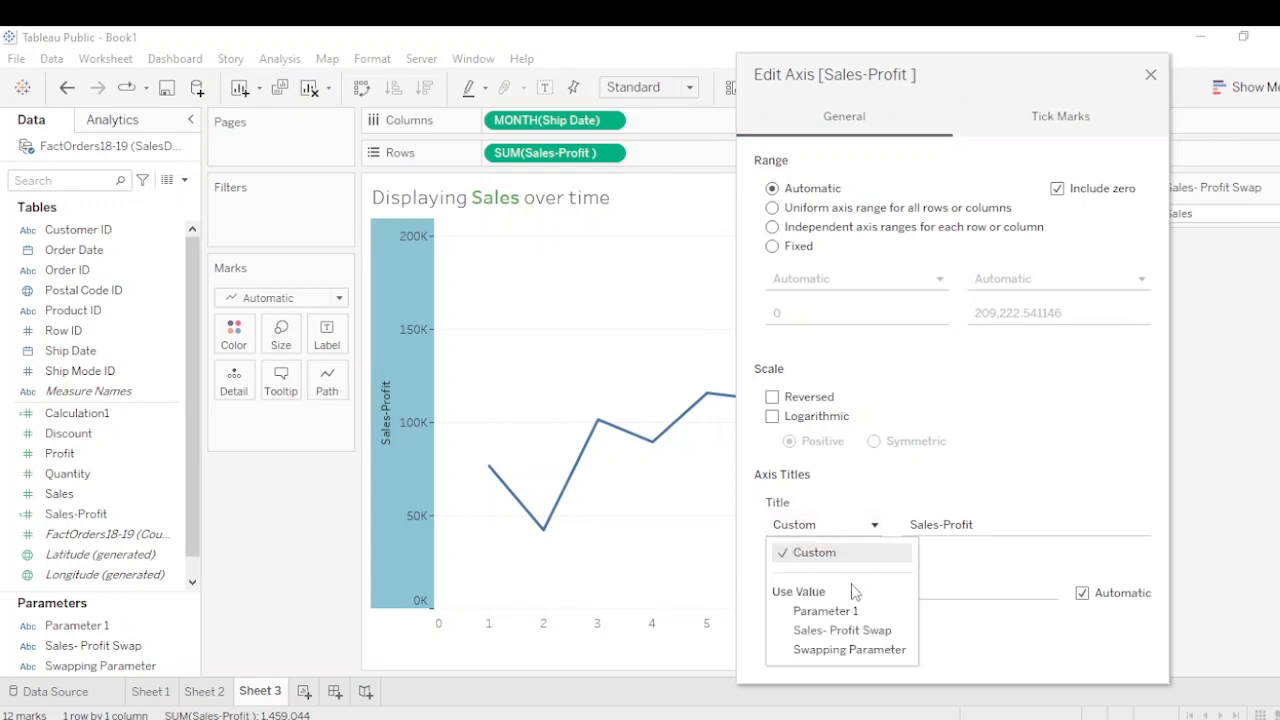
pyautogui.click(871, 636)
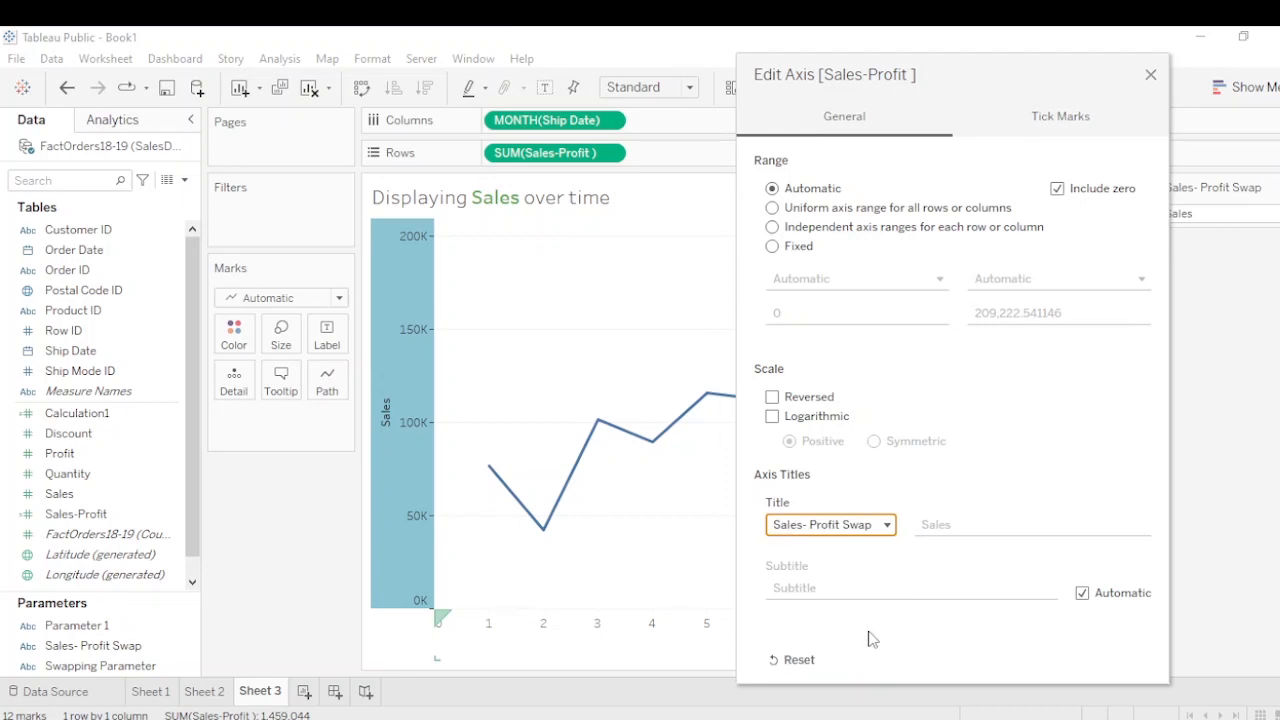
pyautogui.click(1150, 76)
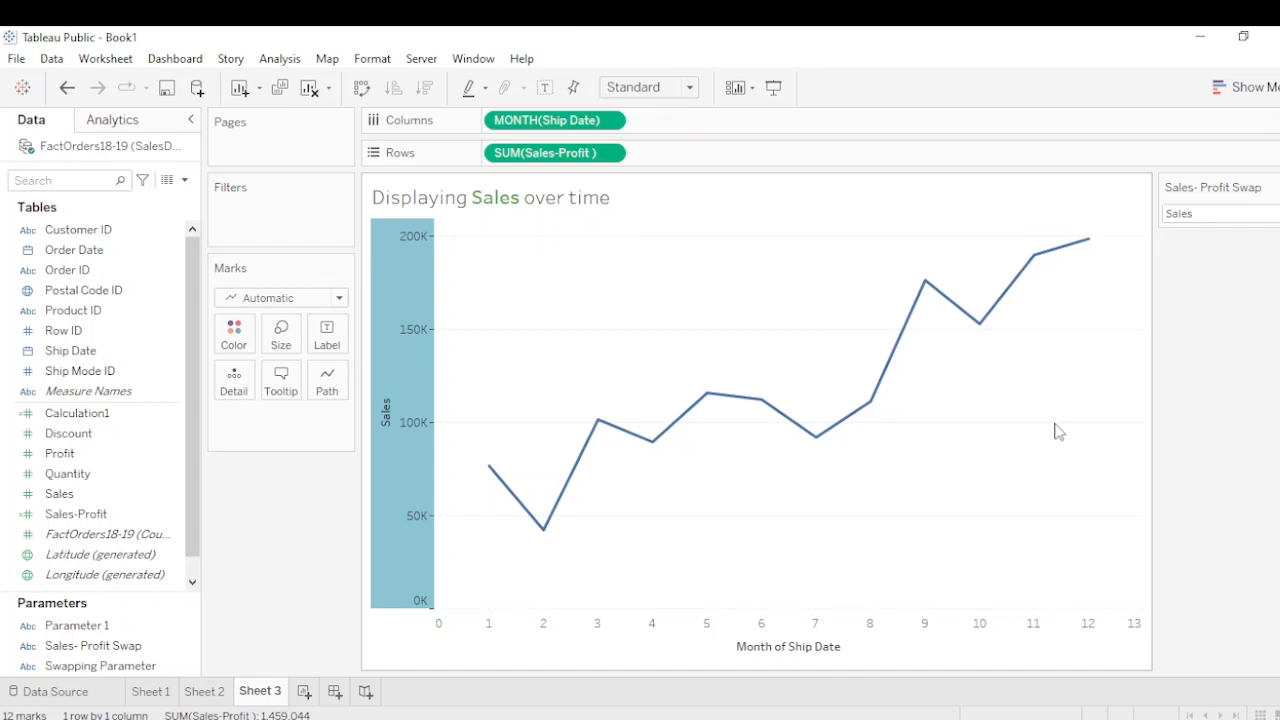
pyautogui.click(1212, 376)
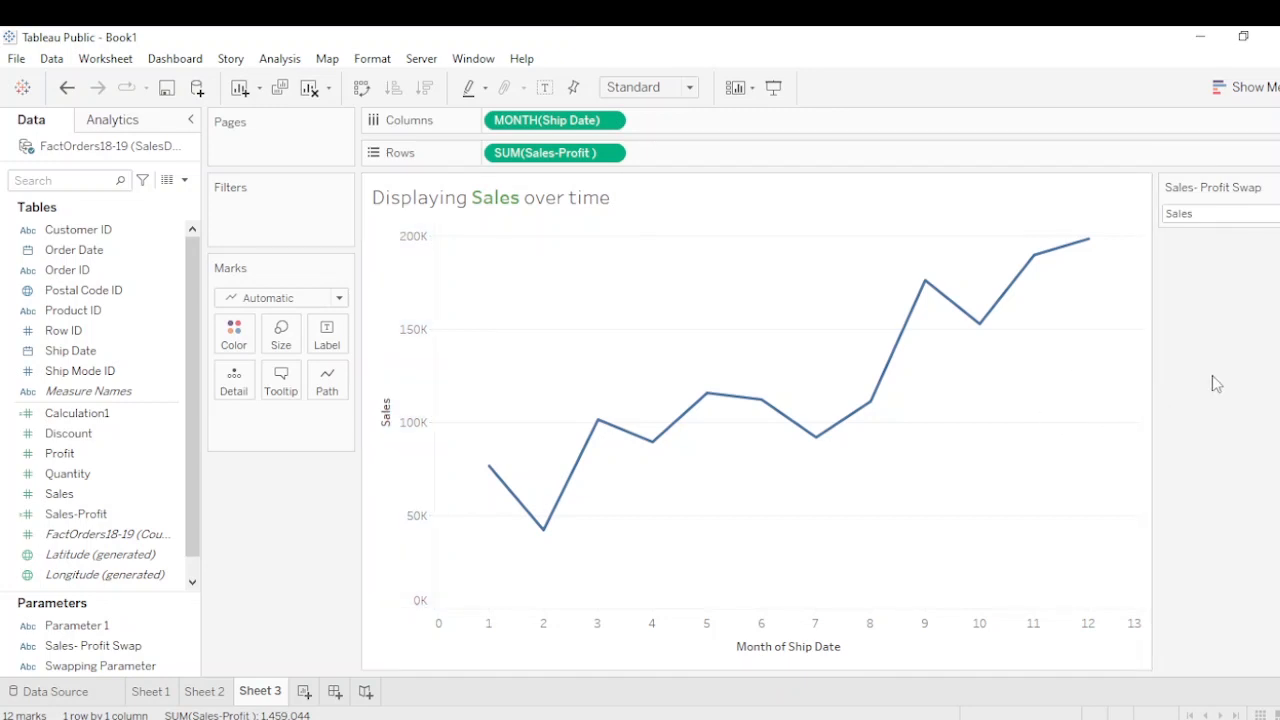
# Switch the Sales- Profit Swap parameter to Profit to test the dynamic axis title
pyautogui.click(1218, 213)
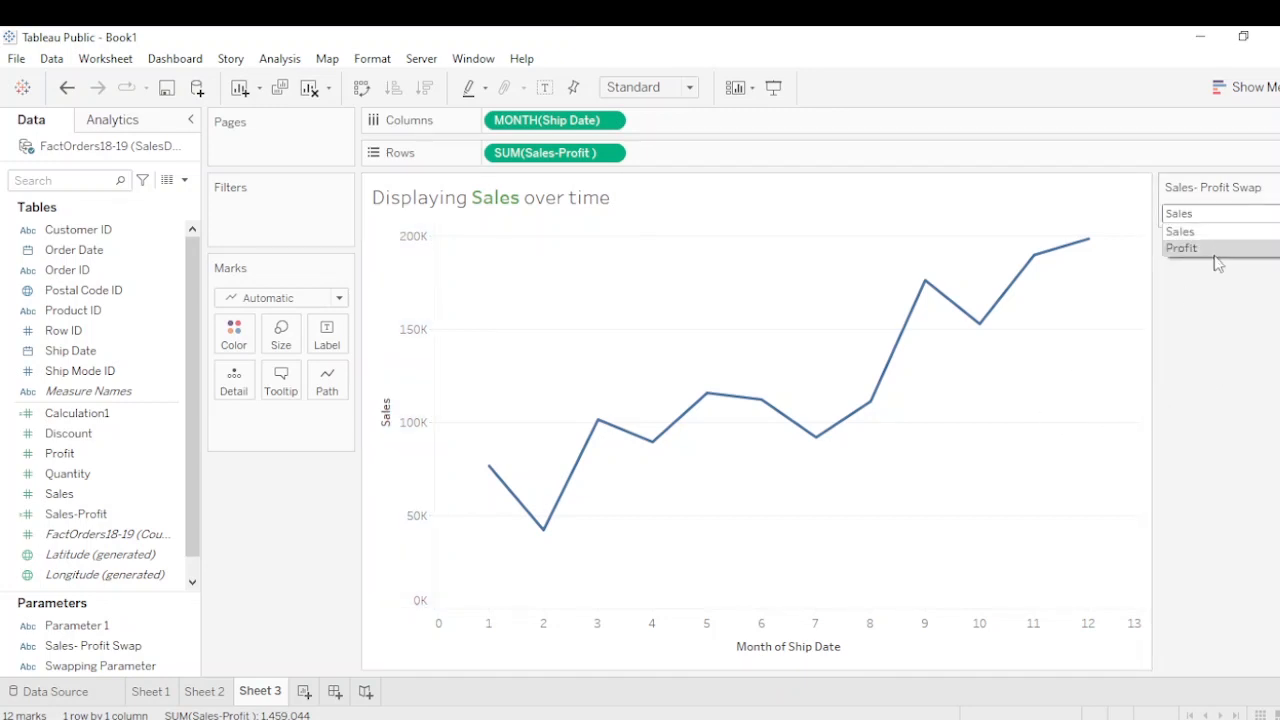
pyautogui.click(1213, 254)
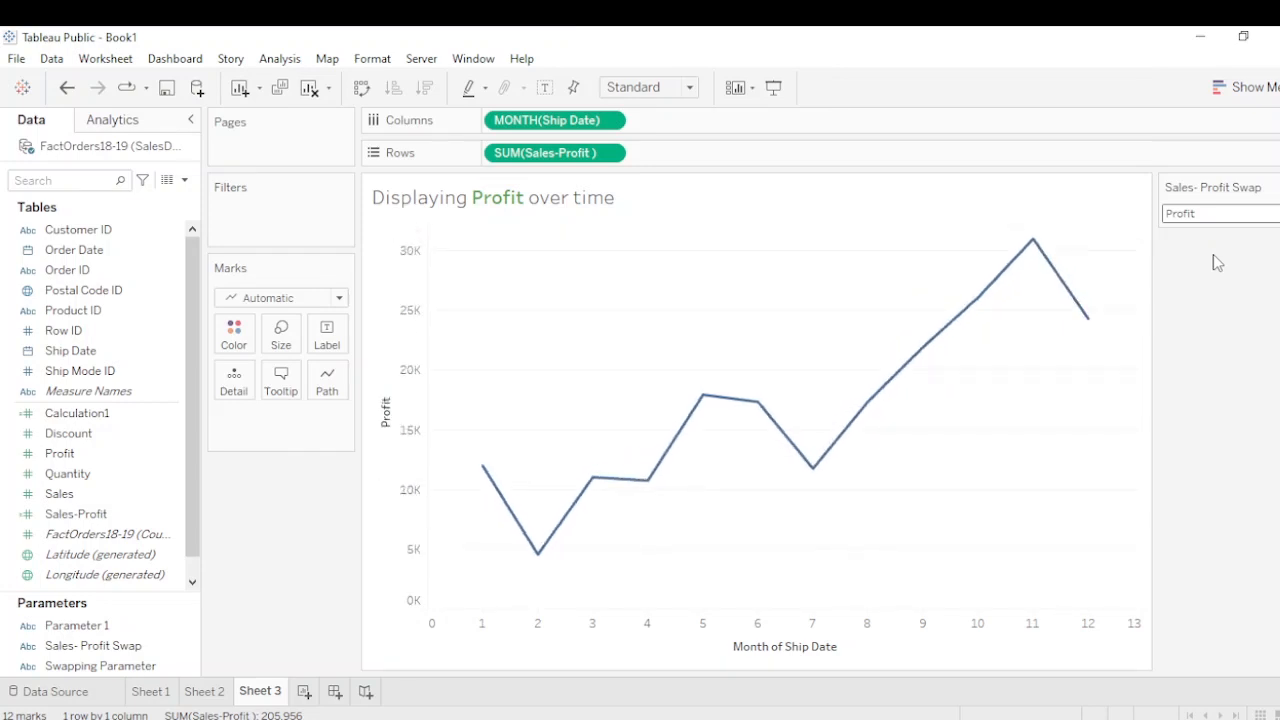